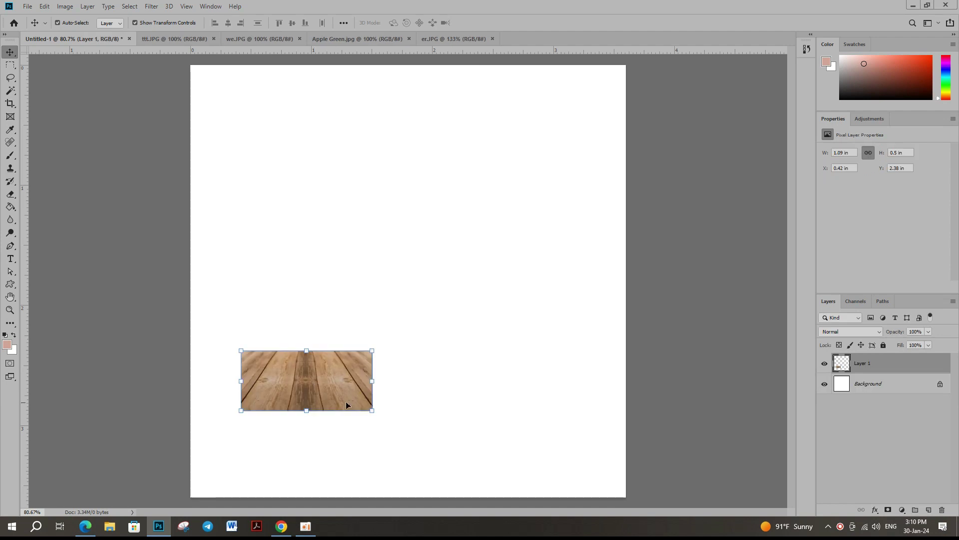
Scale the wood plank layer to about 3.73 × 0.89 in so it spans the full width along the canvas's lower edge
drag(373, 409, 564, 499)
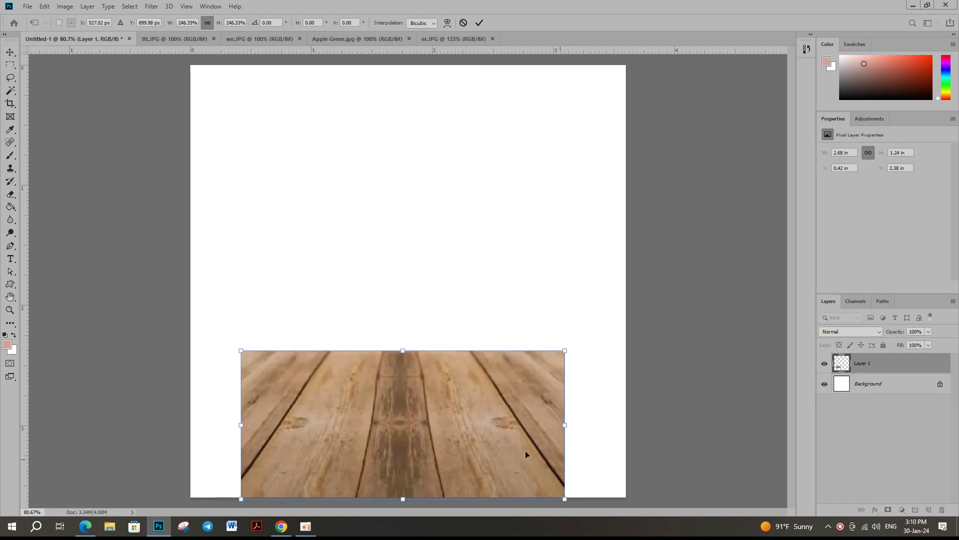
drag(241, 425, 185, 425)
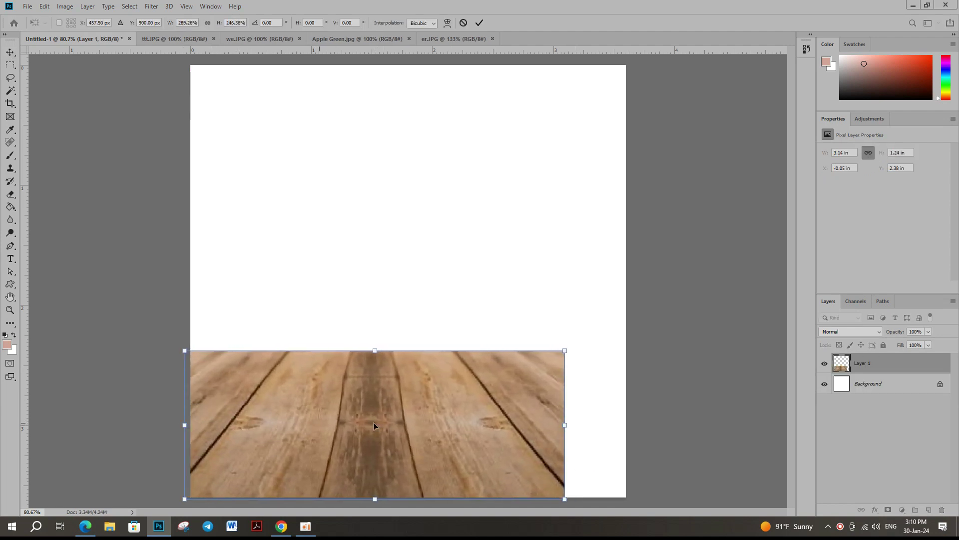
drag(563, 430, 634, 437)
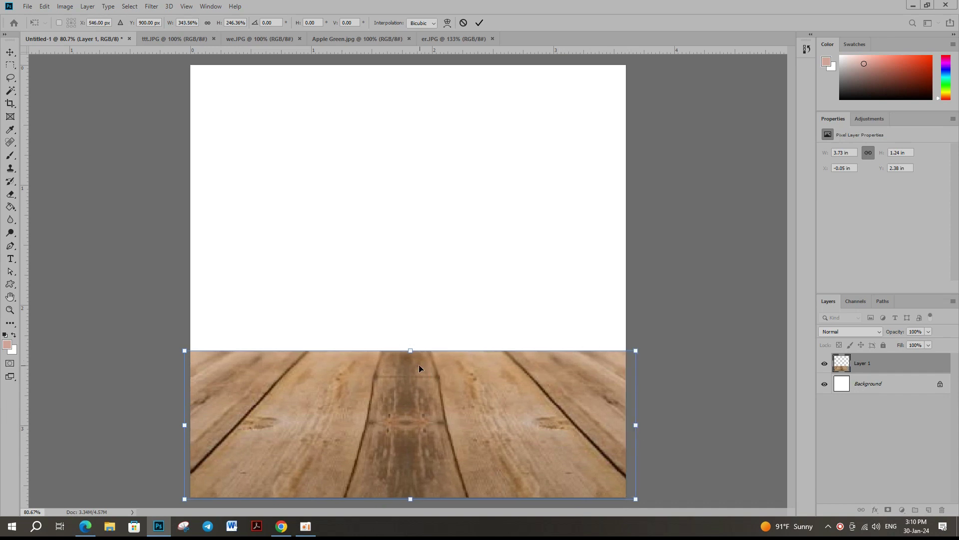
drag(410, 350, 410, 369)
drag(423, 419, 422, 433)
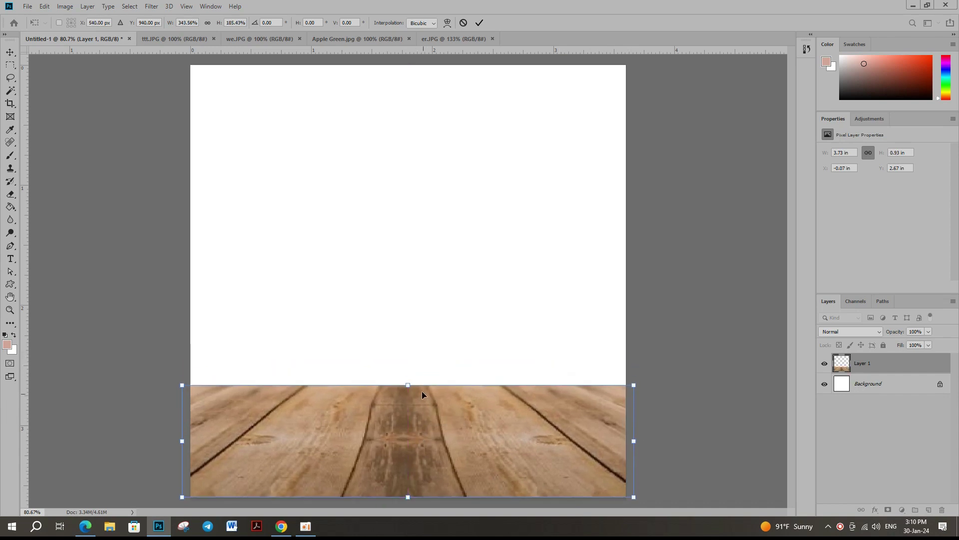
drag(408, 384, 409, 390)
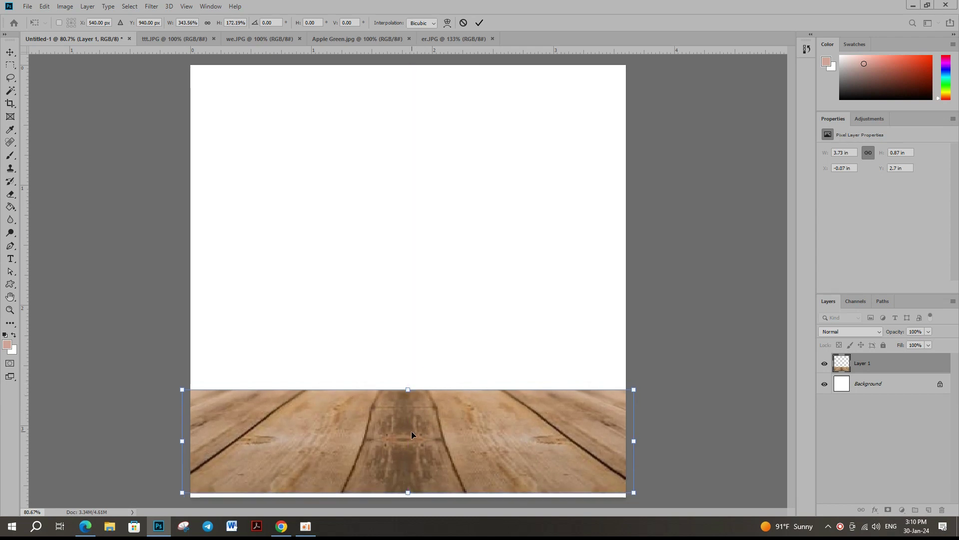
drag(411, 431, 412, 441)
drag(411, 396, 409, 391)
key(Return)
click(684, 293)
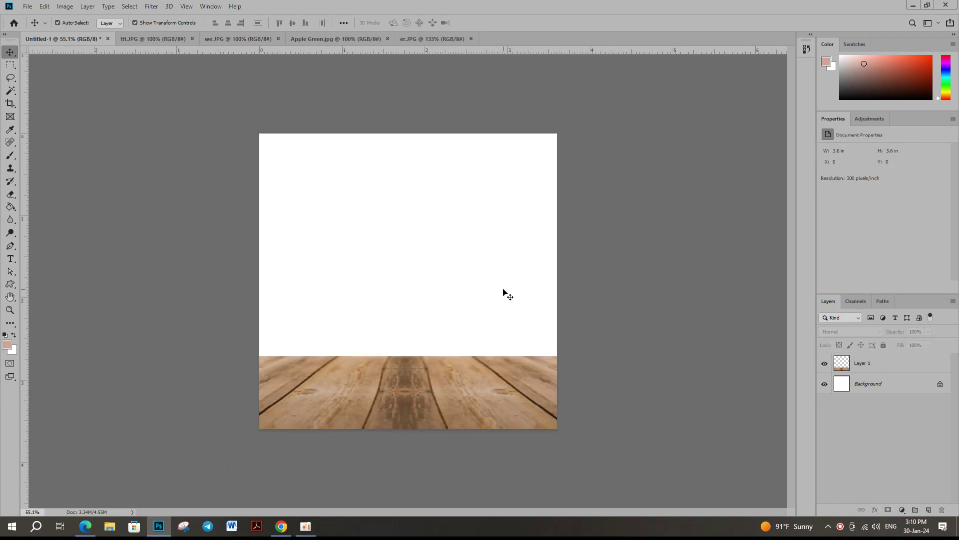
scroll(471, 315, down, 1)
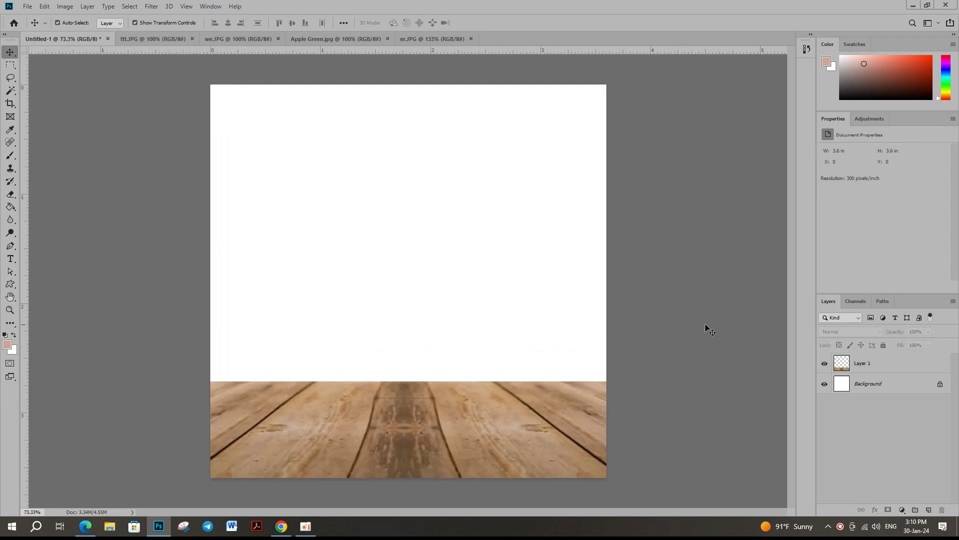
Bring the apple tree photo from we.JPG in behind the planks and scale it to about 4.23 × 2.94 in, covering the white area
click(863, 380)
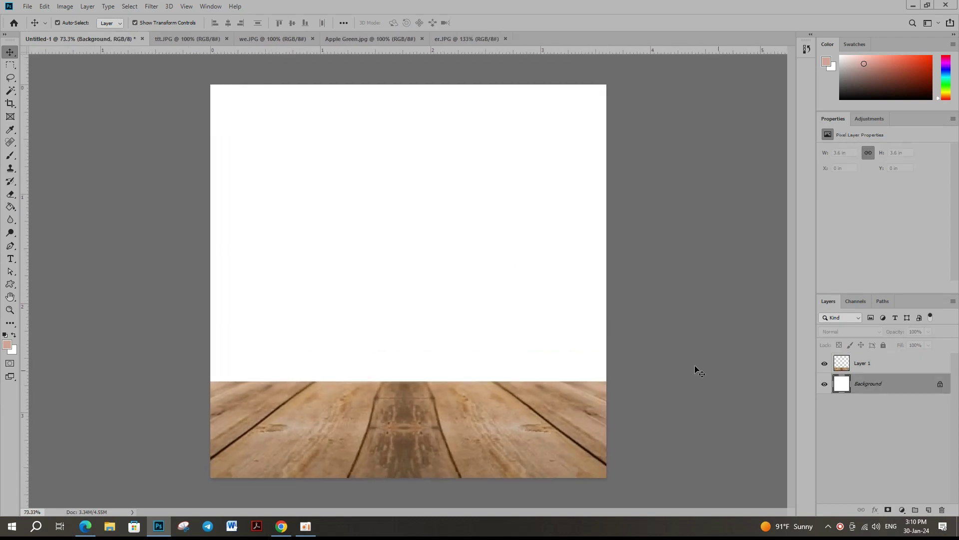
click(268, 42)
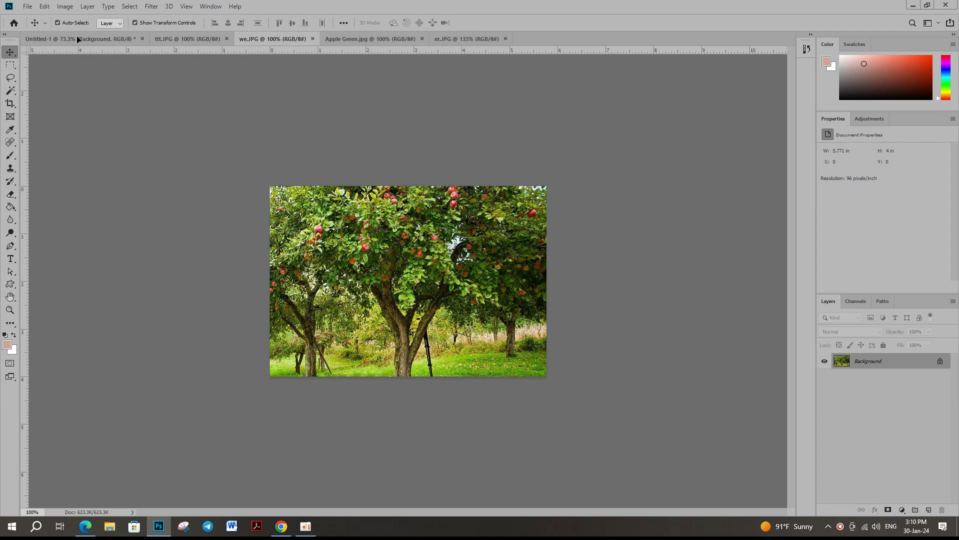
drag(77, 35, 403, 235)
drag(347, 177, 244, 92)
drag(404, 215, 710, 334)
drag(589, 294, 565, 292)
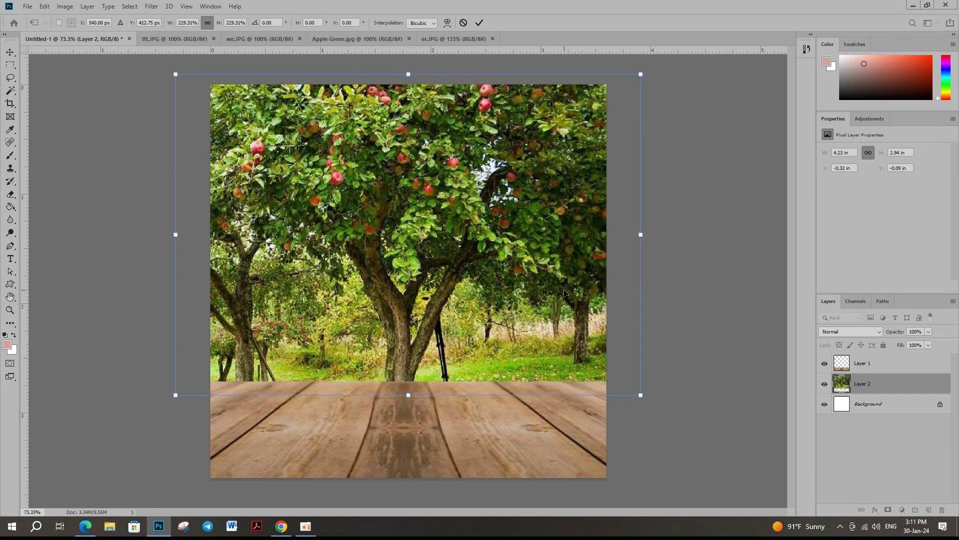
key(Return)
scroll(575, 284, up, 2)
scroll(574, 284, down, 2)
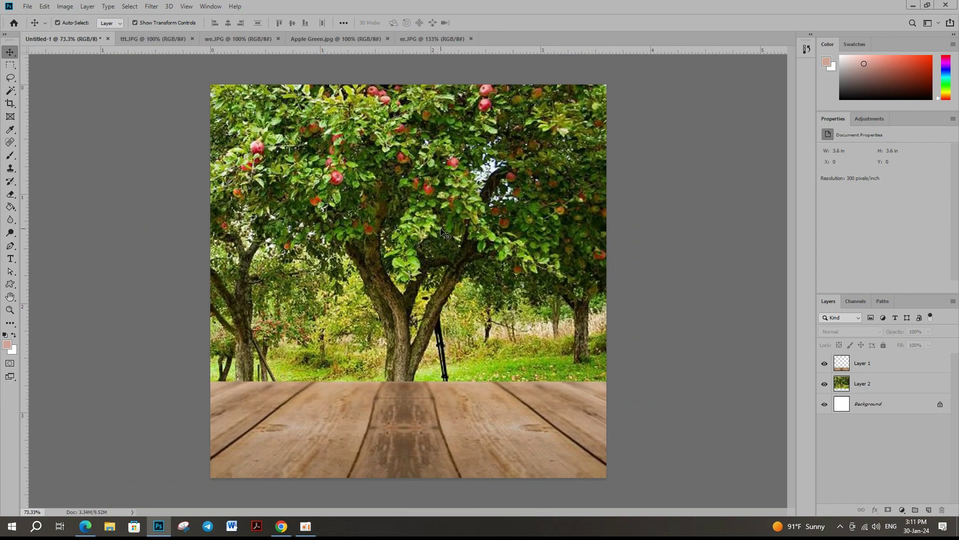
Apply a Gaussian Blur with a radius of 26.3 pixels to the apple tree layer
click(445, 234)
click(151, 6)
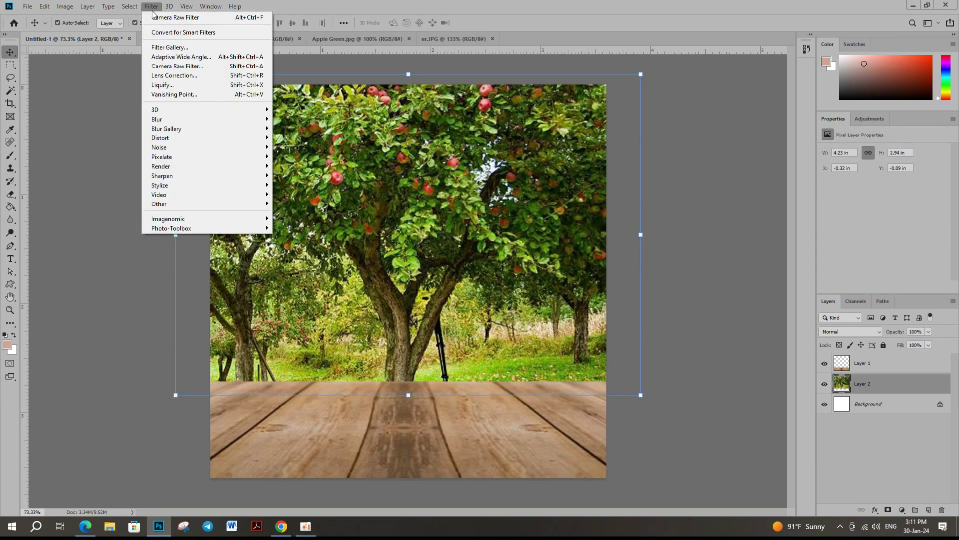
mouse_move(190, 126)
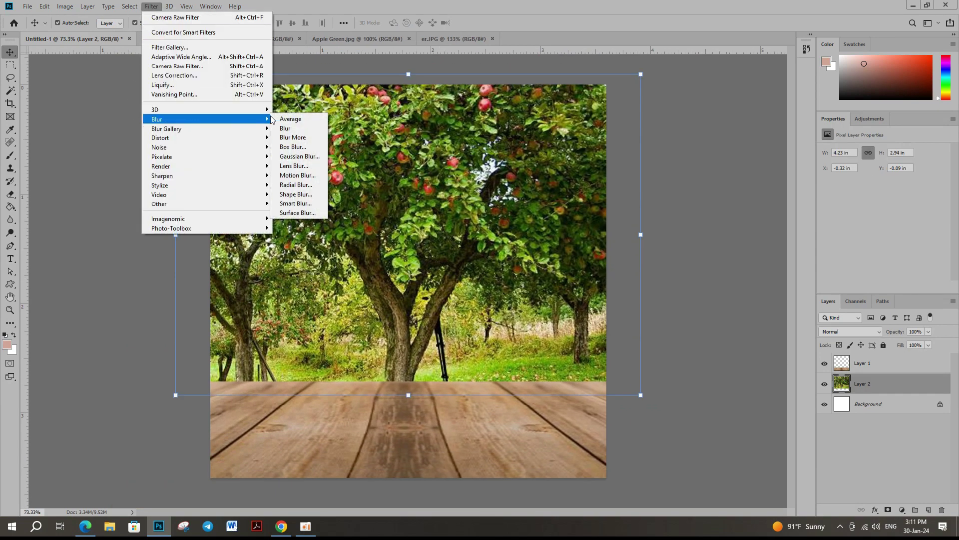
click(299, 157)
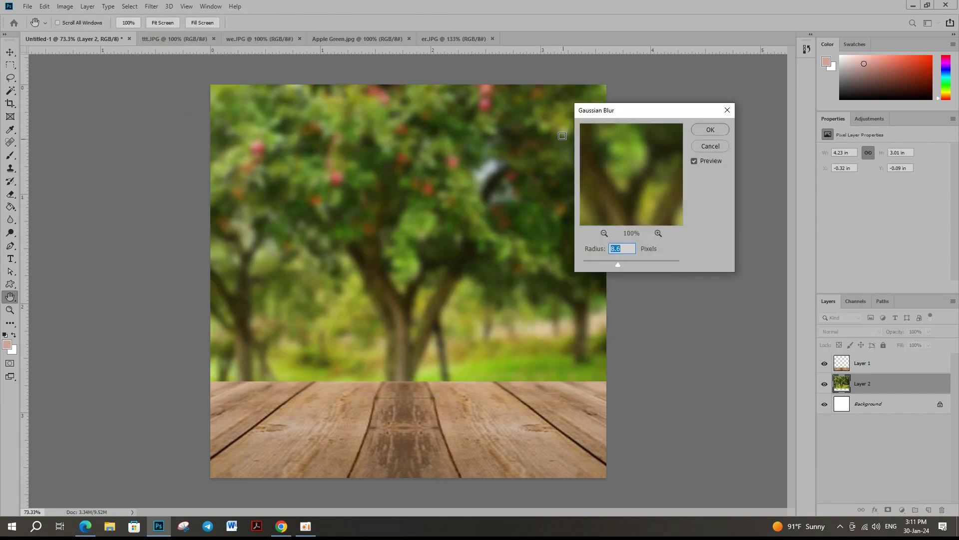
drag(618, 265, 629, 262)
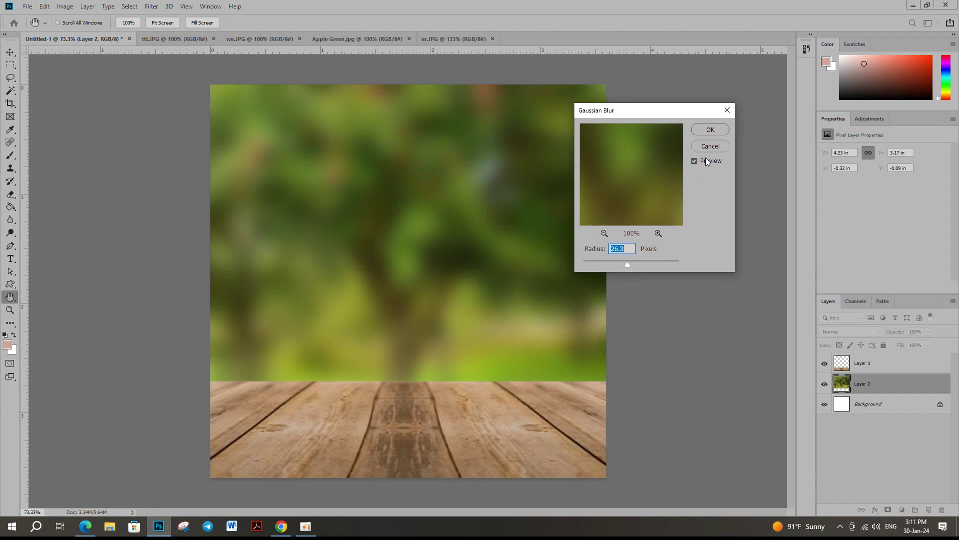
click(710, 129)
key(v)
click(691, 249)
scroll(556, 231, down, 2)
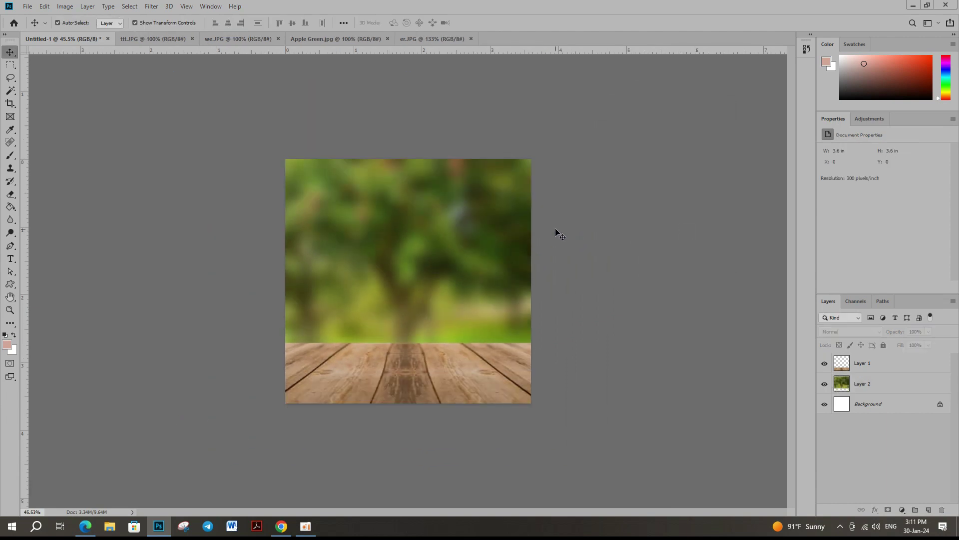
scroll(560, 234, up, 3)
scroll(546, 231, down, 1)
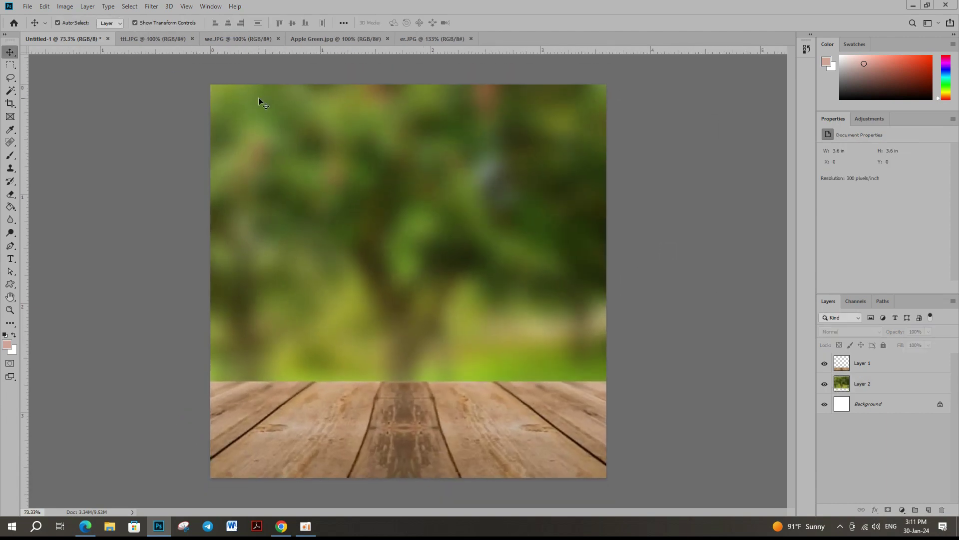
Select the green apple in Apple Green.jpg using the automatic Subject selection
click(298, 43)
scroll(450, 229, up, 2)
scroll(439, 207, down, 2)
scroll(440, 208, up, 1)
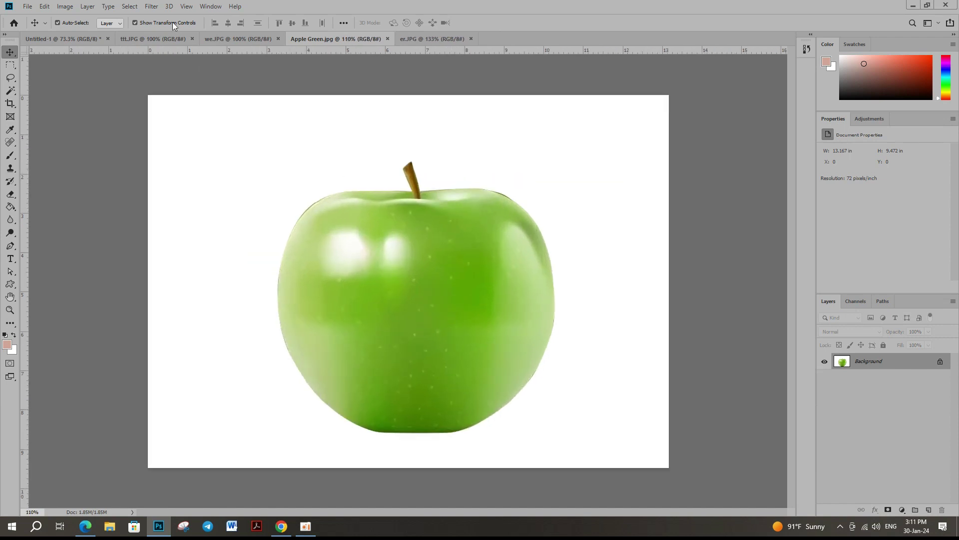
click(130, 6)
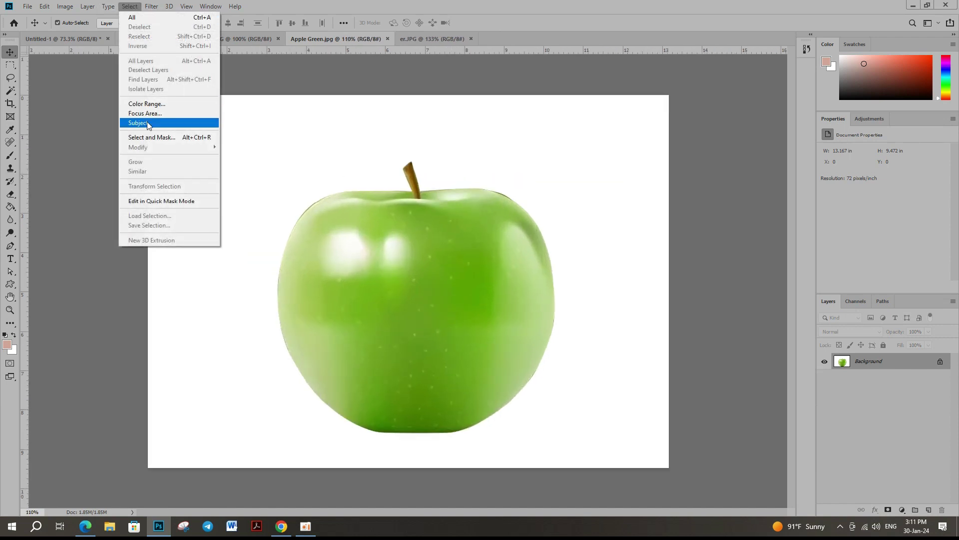
click(138, 123)
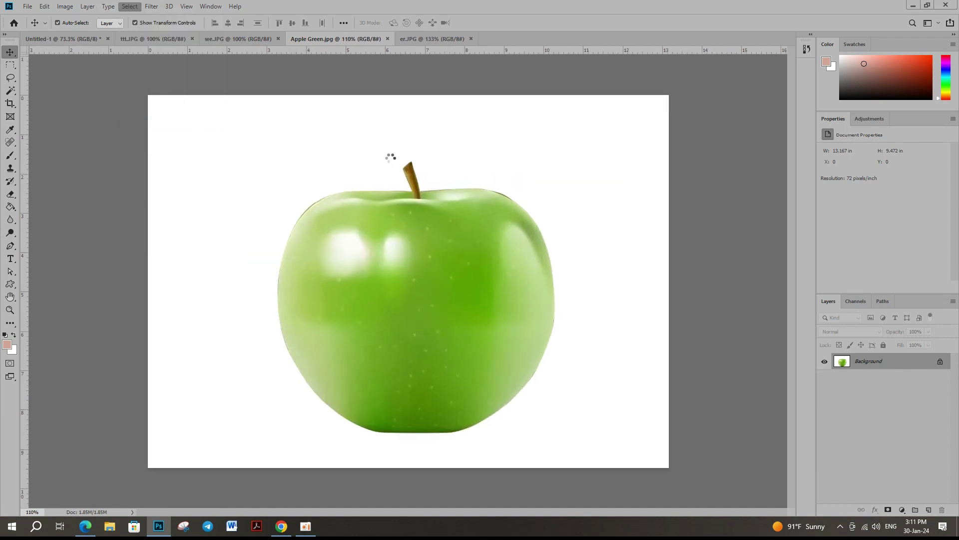
Move the cut-out apple into the Untitled-1 composition, scale it to about 3.09 × 3.04 in and center it standing on the planks
drag(356, 261, 386, 229)
drag(407, 326, 407, 408)
drag(420, 349, 421, 367)
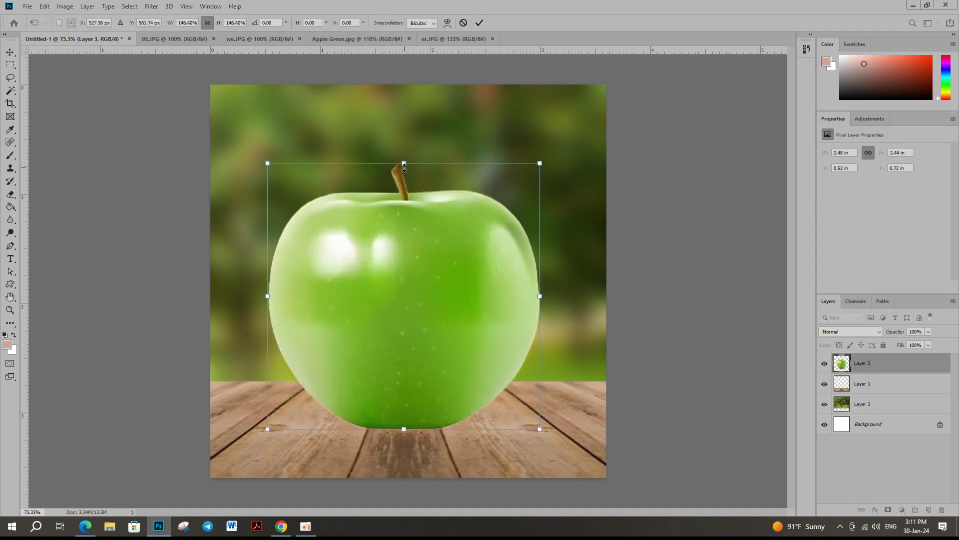
drag(404, 166, 404, 129)
drag(375, 246, 378, 255)
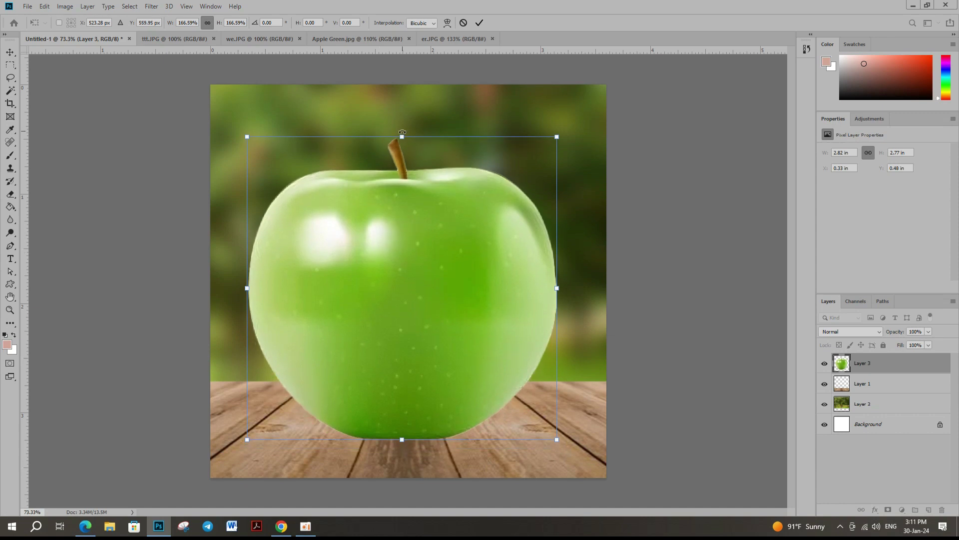
drag(402, 139, 401, 118)
drag(407, 166, 411, 193)
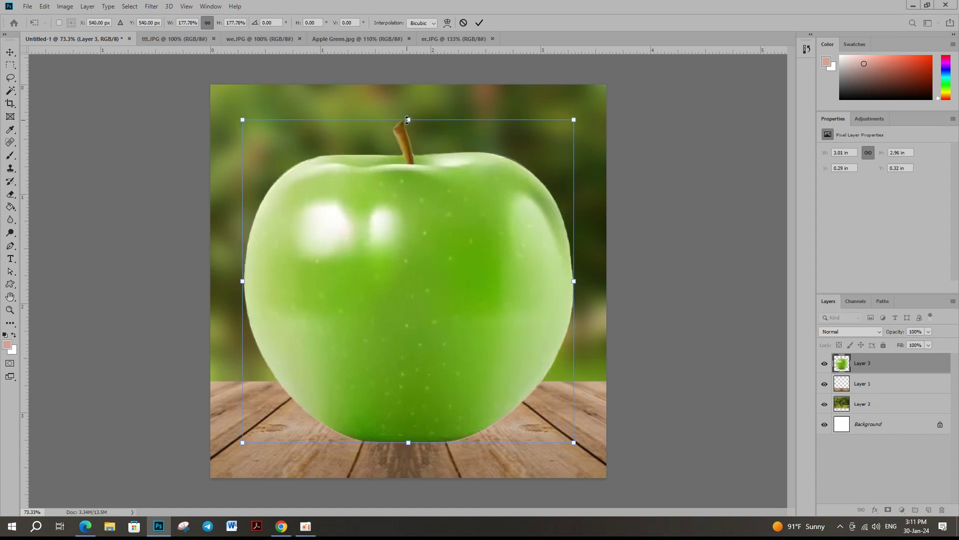
drag(407, 120, 404, 112)
key(Return)
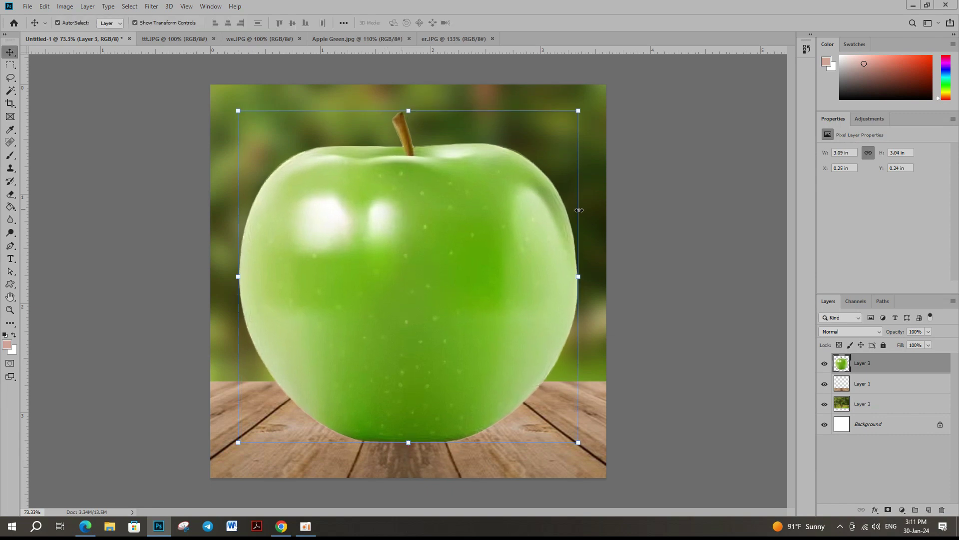
scroll(464, 235, down, 2)
scroll(464, 232, up, 2)
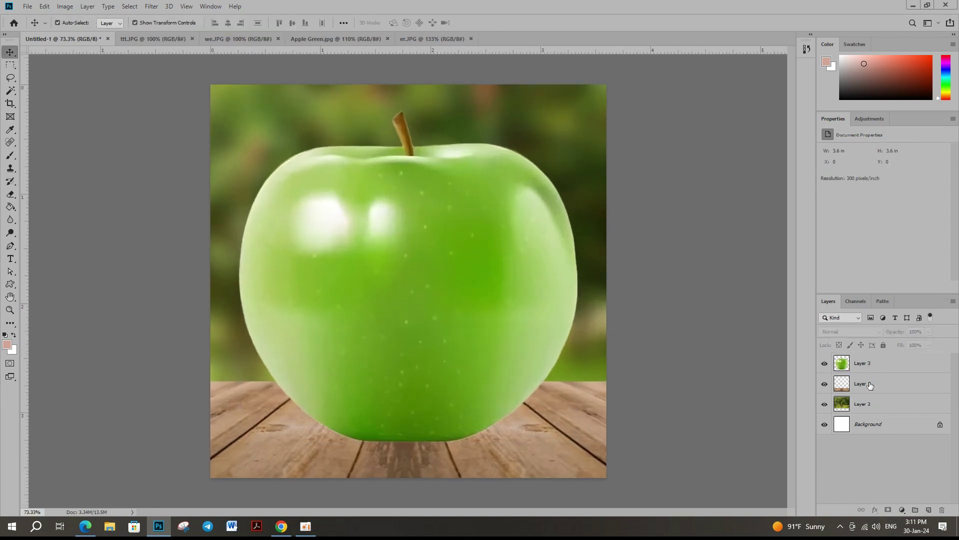
Add a new empty layer directly above the wood planks and set the foreground color to black (000000)
click(870, 385)
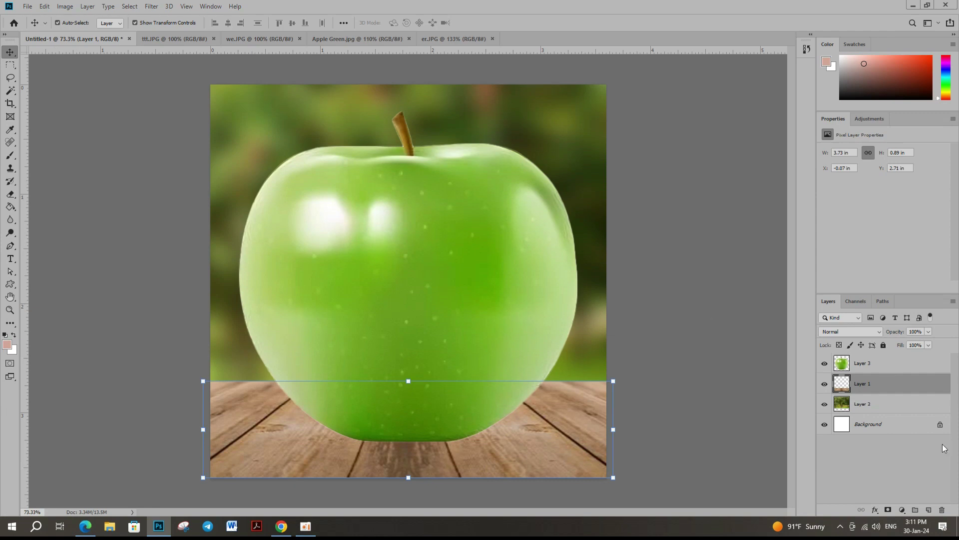
click(929, 510)
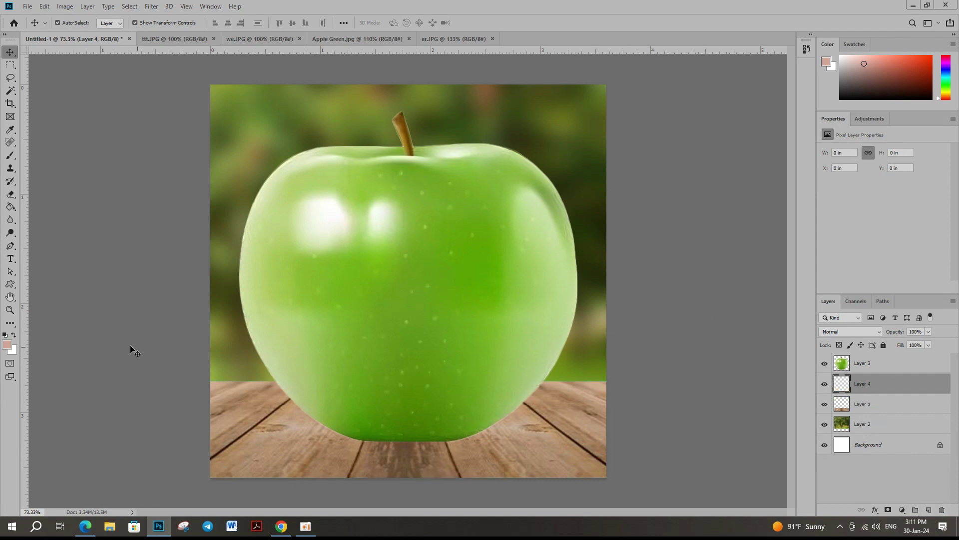
click(7, 345)
drag(600, 210, 642, 281)
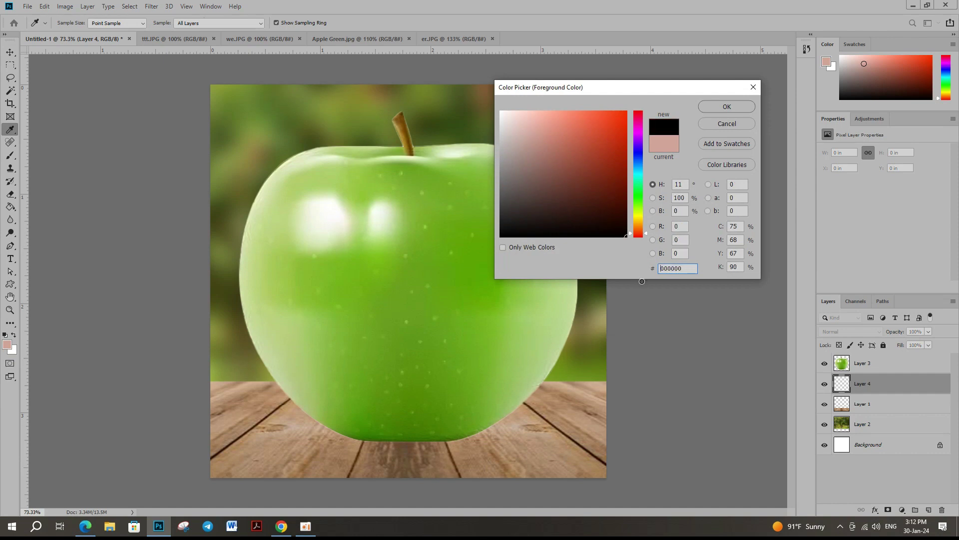
click(726, 107)
key(v)
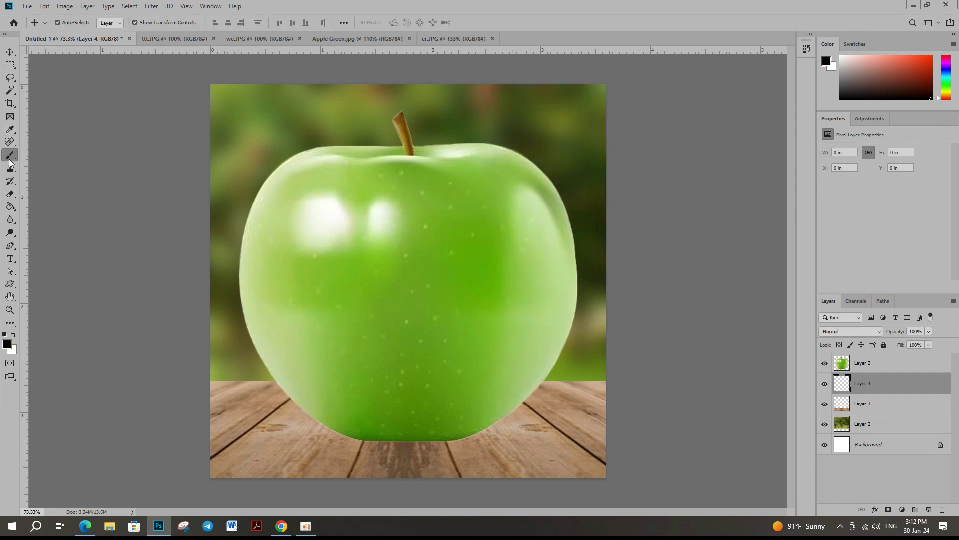
Enlarge the soft brush to 300 px and paint a dark spot on the planks just left of the apple's base
click(9, 158)
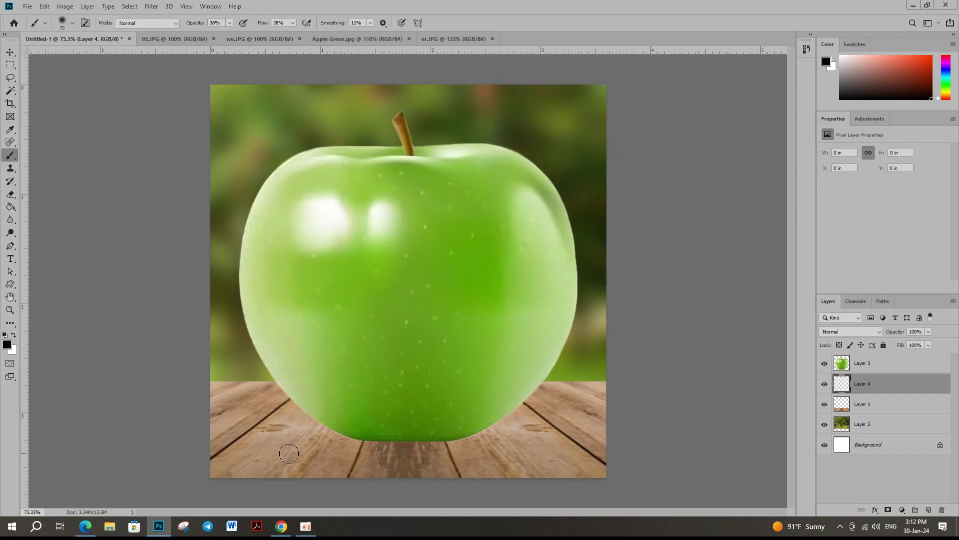
key(bracketright)
key(bracketright)
key(bracketright)
key(bracketright)
key(bracketright)
key(bracketright)
key(bracketright)
key(bracketright)
mouse_move(280, 431)
mouse_down()
mouse_move(257, 442)
mouse_move(269, 439)
mouse_up()
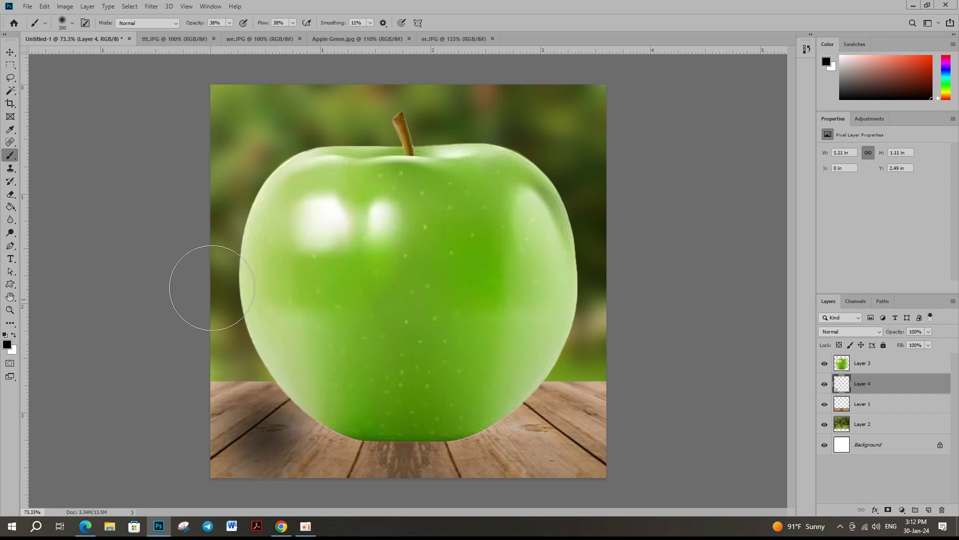
Stretch and flatten the painted spot to about 4.79 × 0.87 in and position it under the apple as a shadow
click(13, 52)
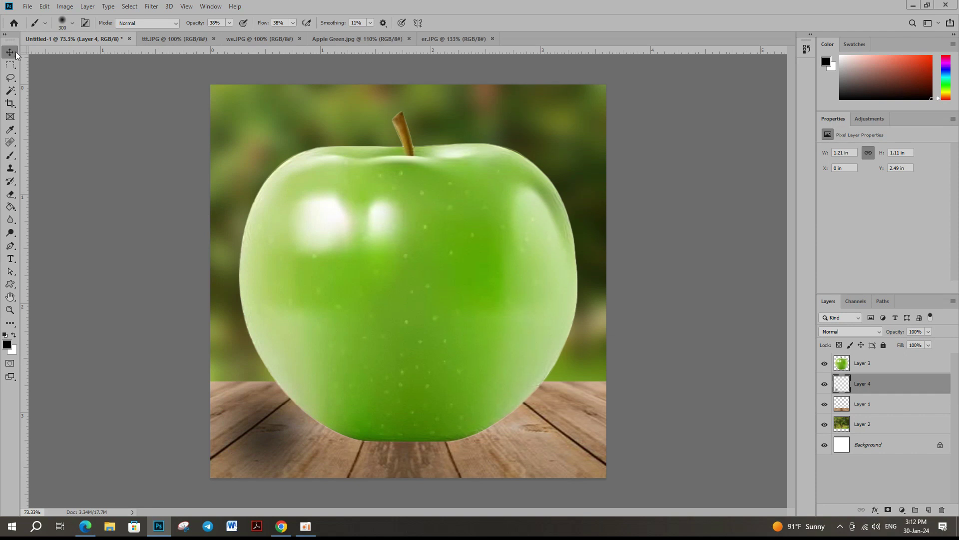
drag(347, 424, 737, 425)
drag(581, 426, 535, 429)
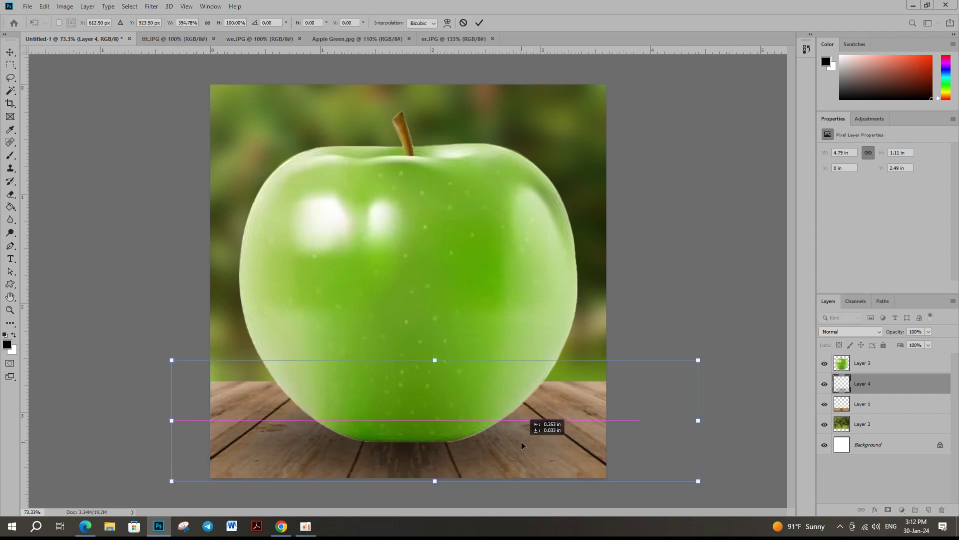
drag(435, 481, 434, 453)
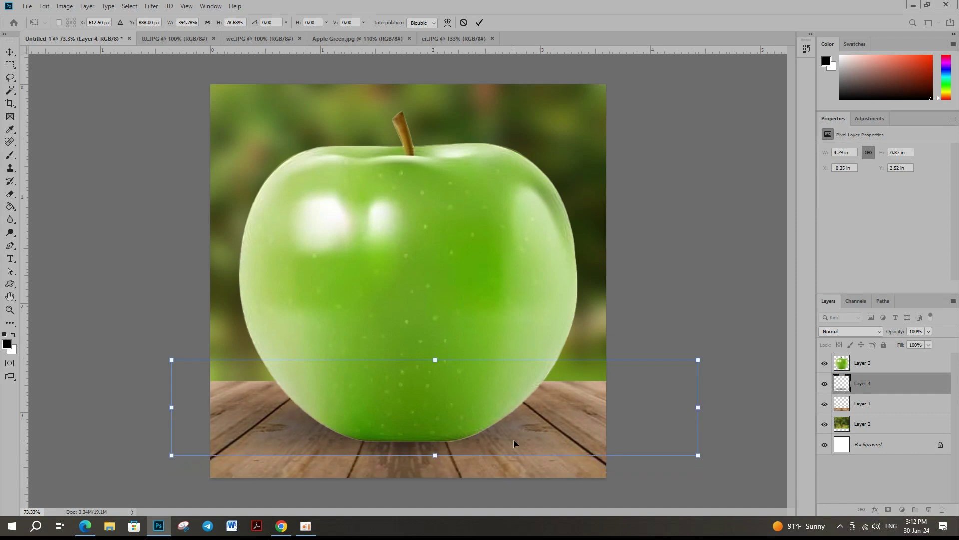
drag(515, 440, 522, 453)
key(Return)
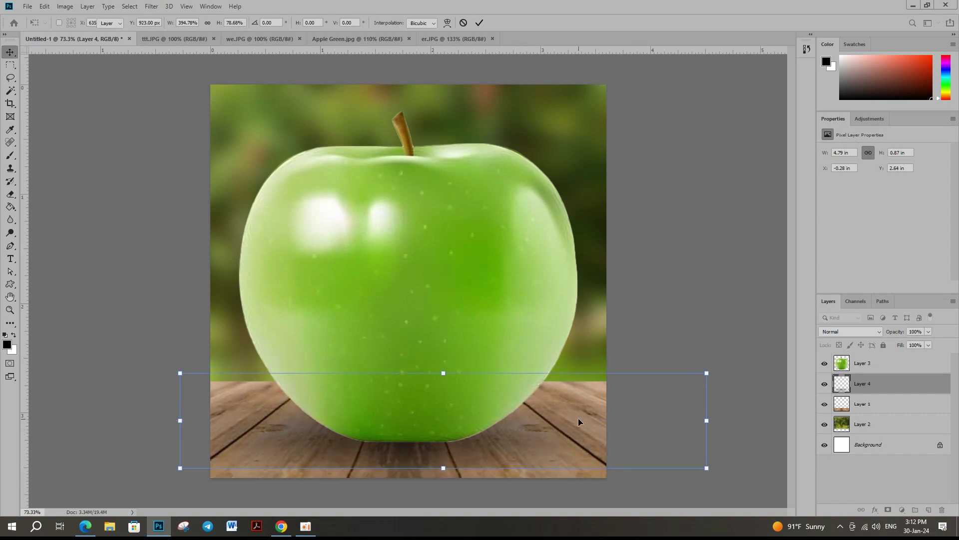
Stretch the apple's shadow layer upward to a height of 1 in, keeping its 4.79 in width
click(676, 312)
scroll(482, 350, down, 2)
scroll(482, 350, up, 1)
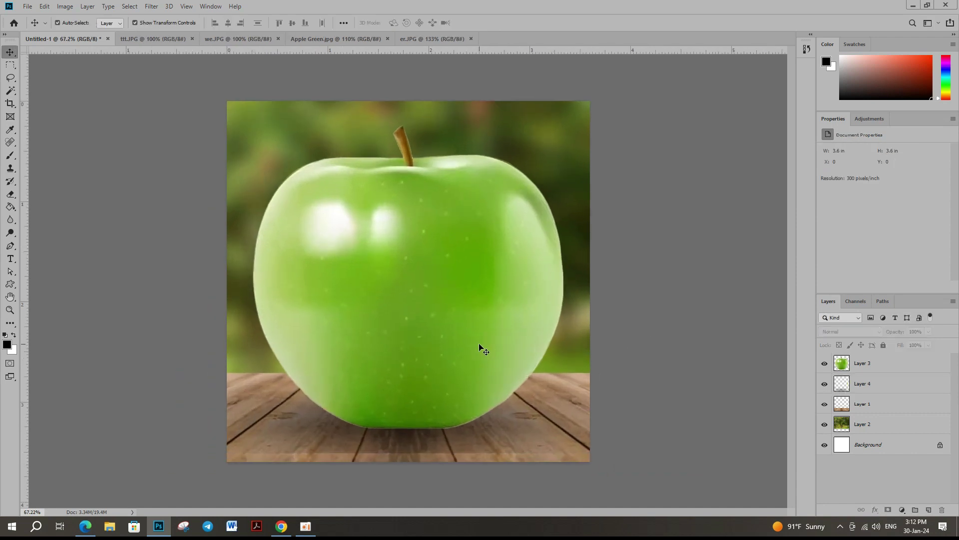
click(464, 440)
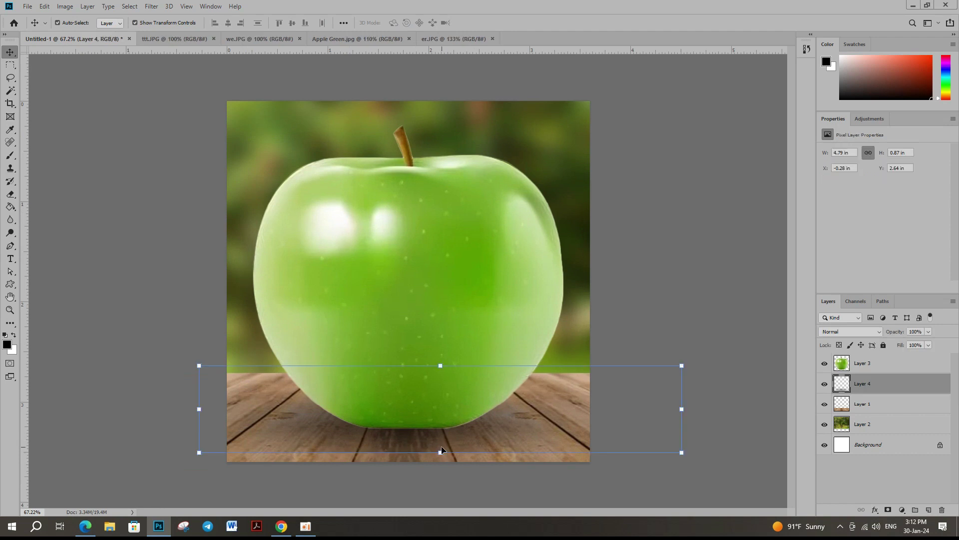
drag(442, 449, 457, 431)
key(Return)
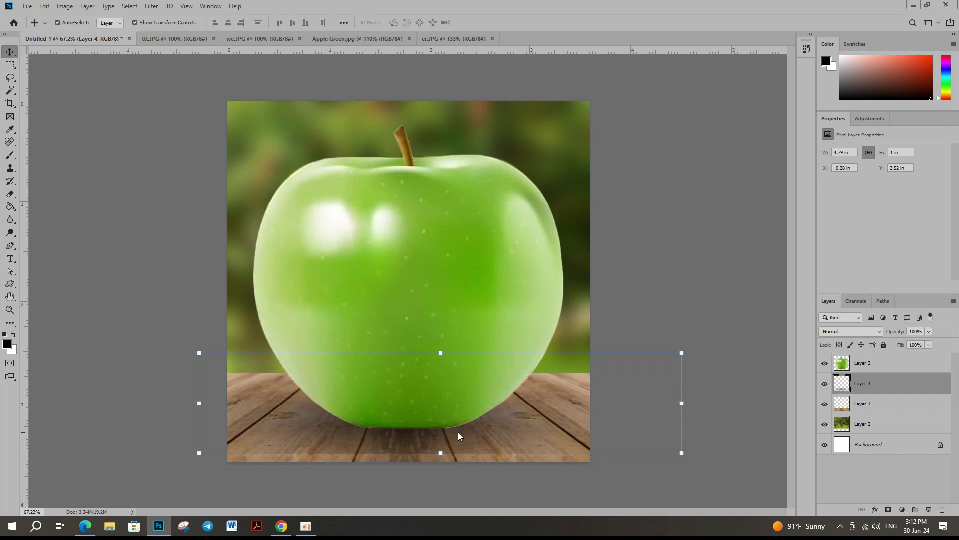
click(645, 265)
scroll(471, 325, down, 3)
scroll(481, 353, up, 5)
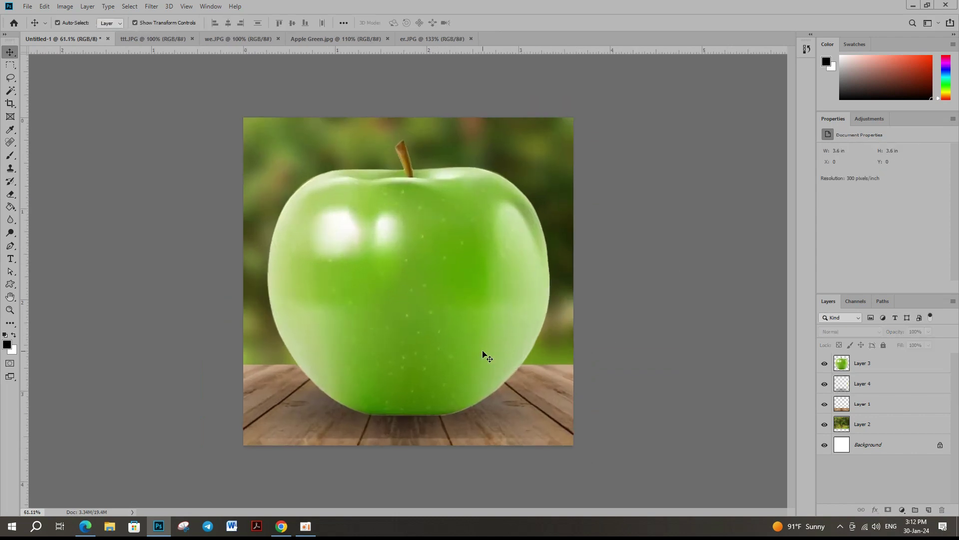
scroll(409, 277, down, 1)
Boost the apple layer's colours with the Camera Raw Filter, using Vibrance +41 and Saturation +26
click(414, 250)
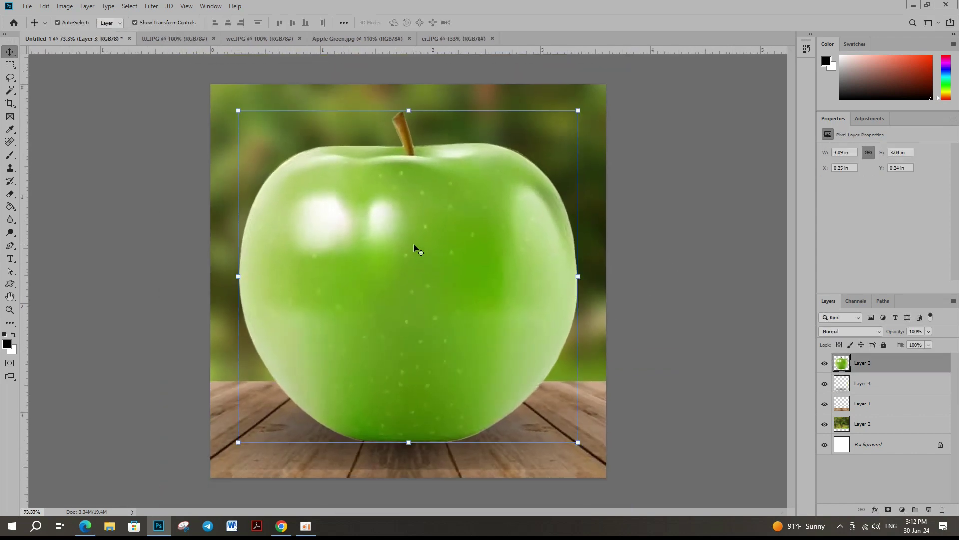
click(151, 6)
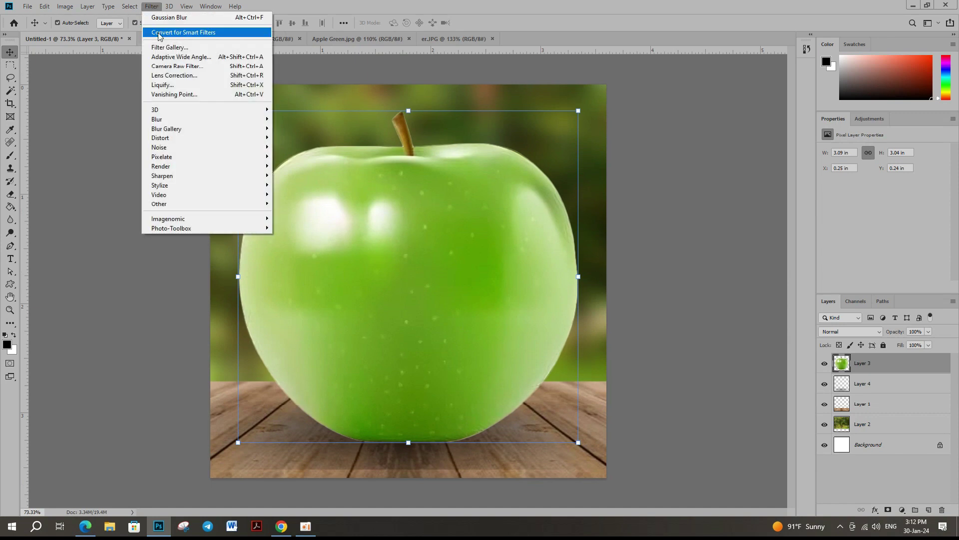
click(170, 64)
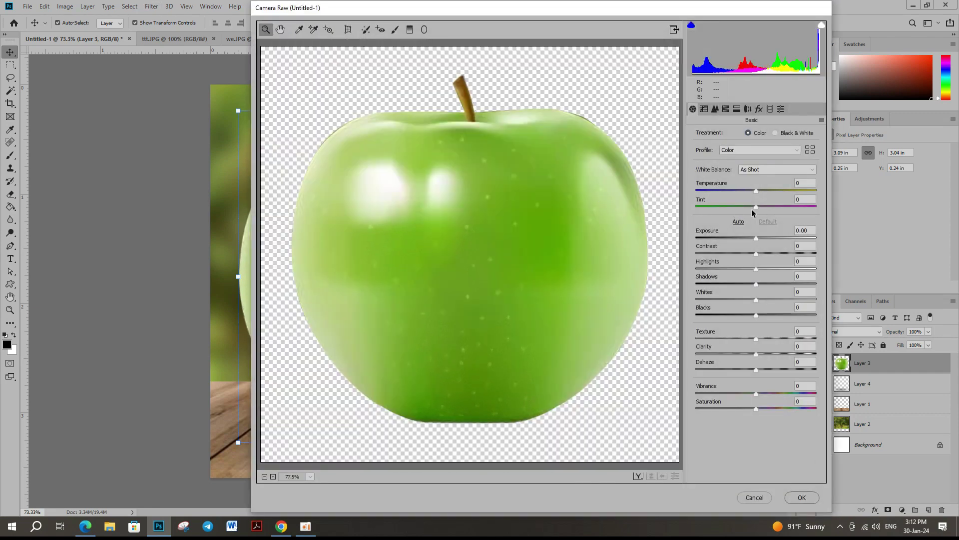
drag(757, 396, 774, 409)
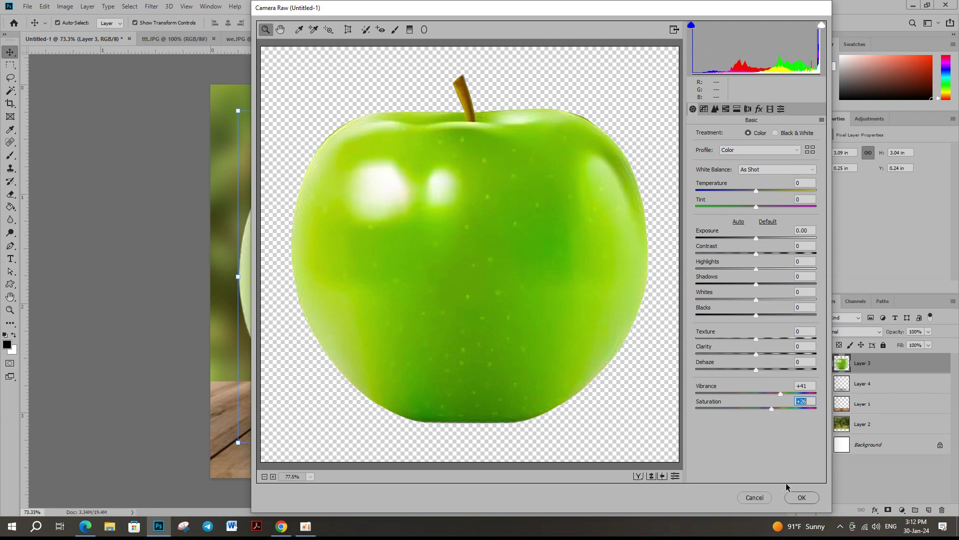
click(802, 497)
key(ctrl+minus)
key(ctrl+minus)
key(ctrl+plus)
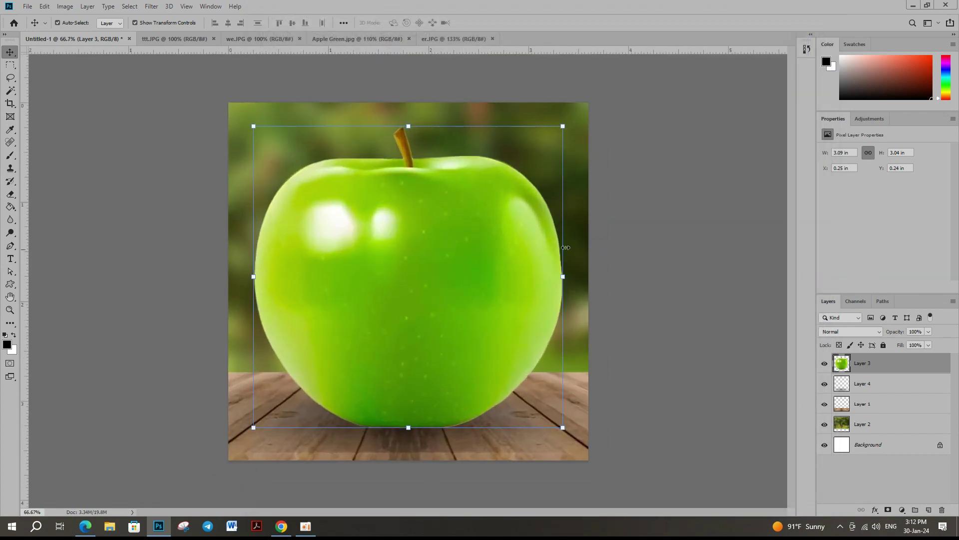
drag(555, 210, 544, 209)
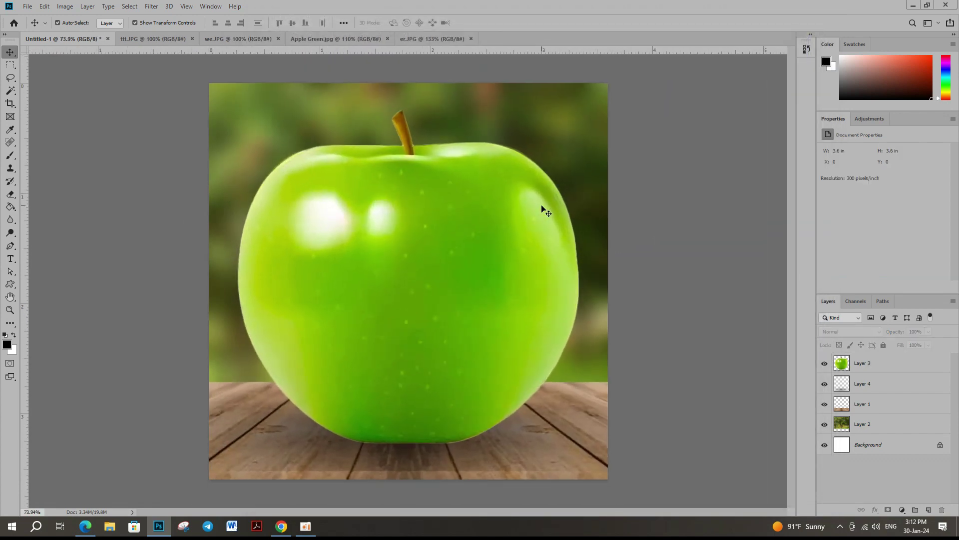
scroll(544, 209, up, 2)
scroll(523, 208, down, 1)
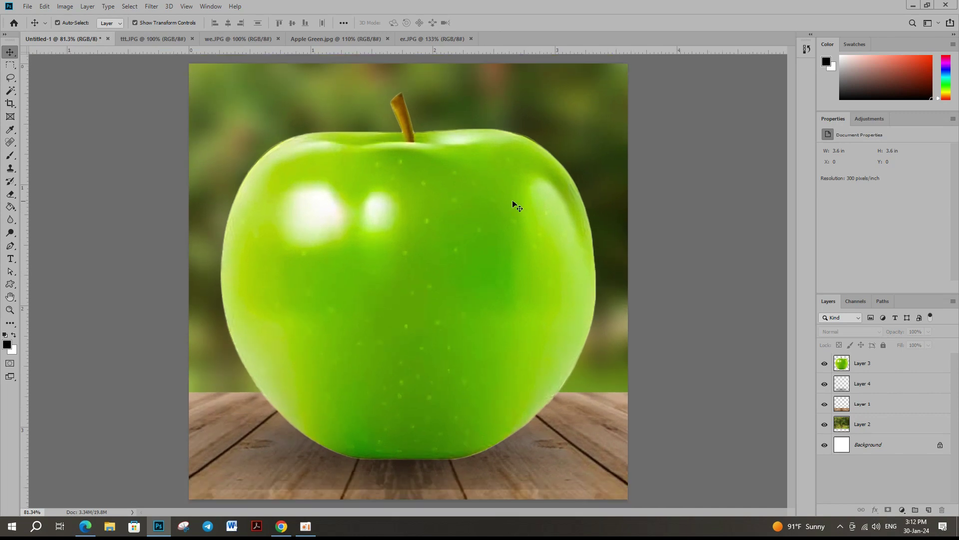
Bring the er.JPG photo of the mouth biting a chili into the Untitled-1 composition, over the apple
click(424, 39)
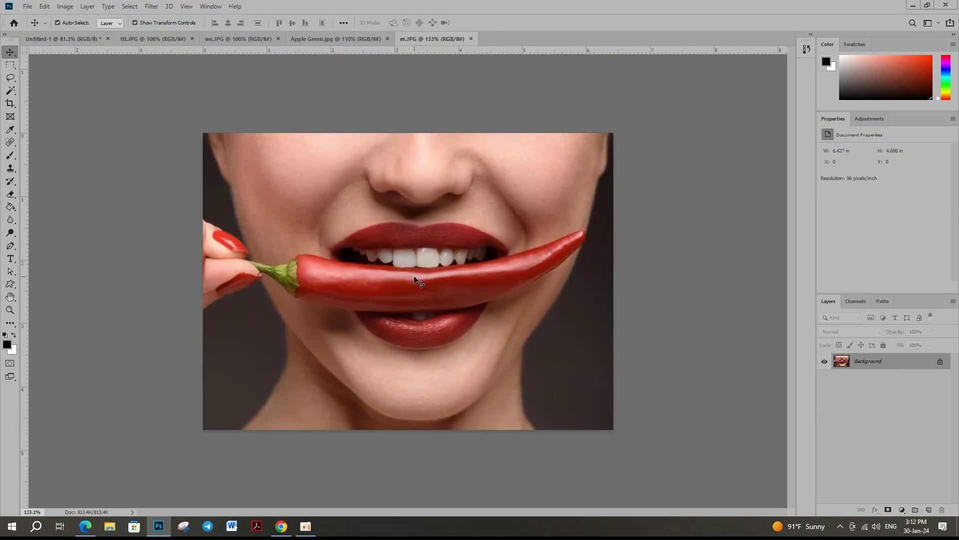
drag(414, 277, 185, 100)
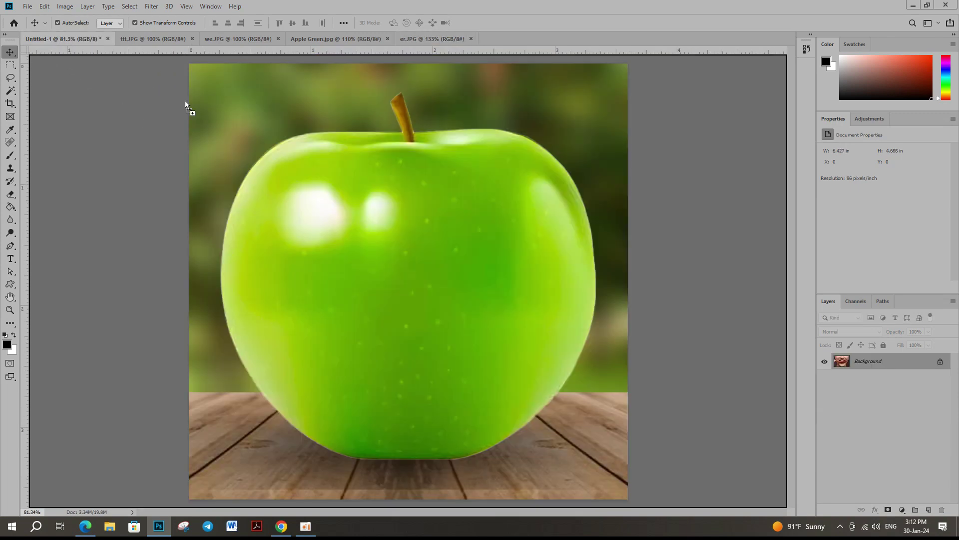
drag(371, 283, 371, 283)
scroll(407, 283, down, 3)
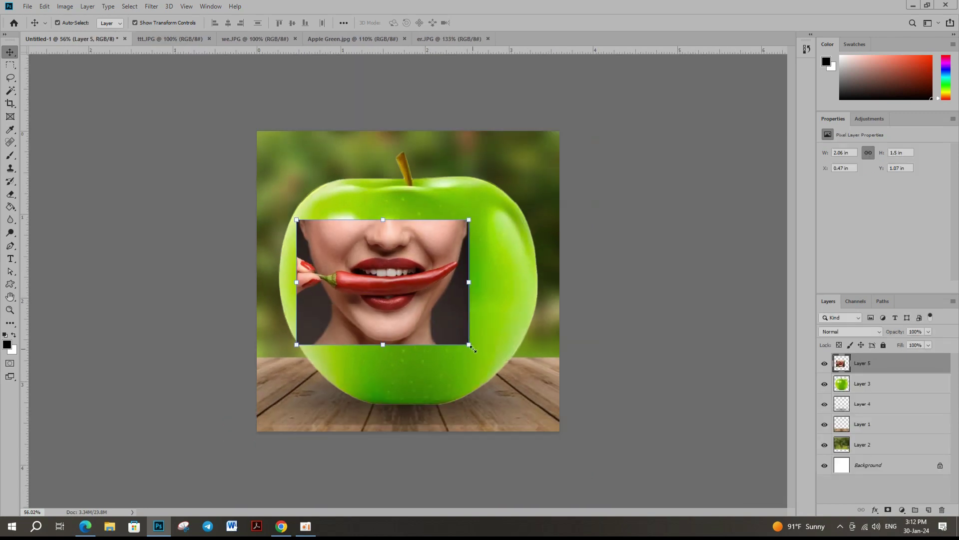
Scale the mouth photo up to about 3.47 × 2.53 in and position it over the apple's lower part
drag(470, 346, 549, 402)
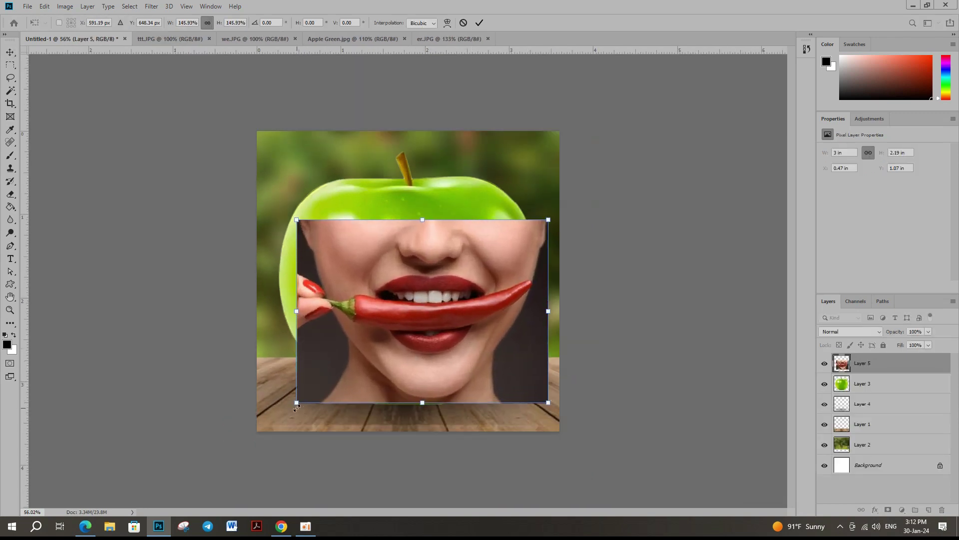
drag(296, 407, 277, 429)
drag(423, 349, 412, 339)
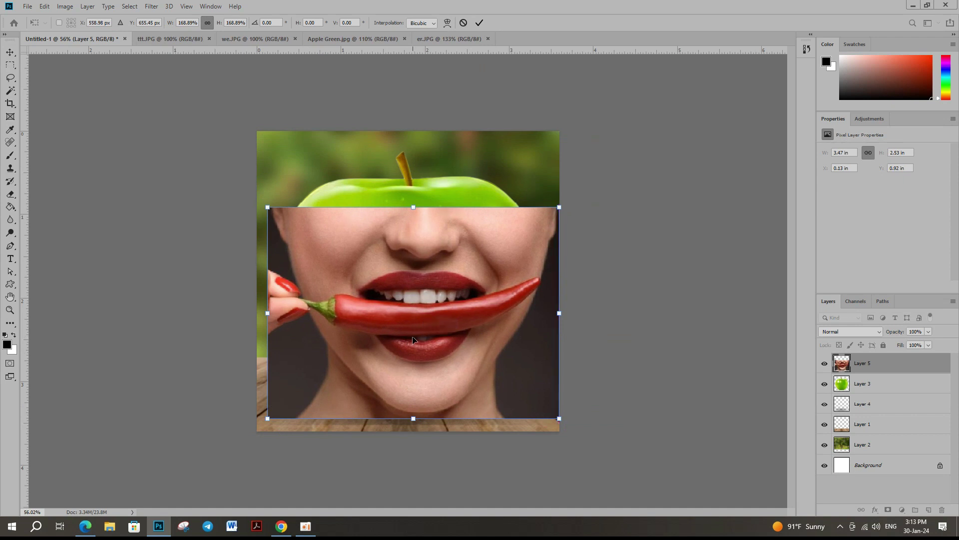
key(Return)
Lower the mouth layer's opacity to 51% and shift it horizontally so the lips sit centred on the apple
scroll(460, 311, up, 2)
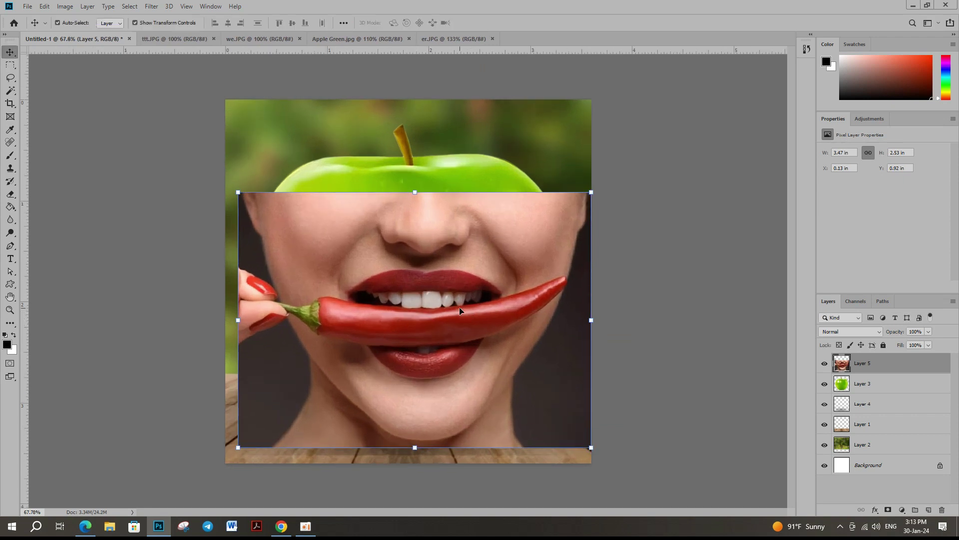
scroll(460, 311, down, 2)
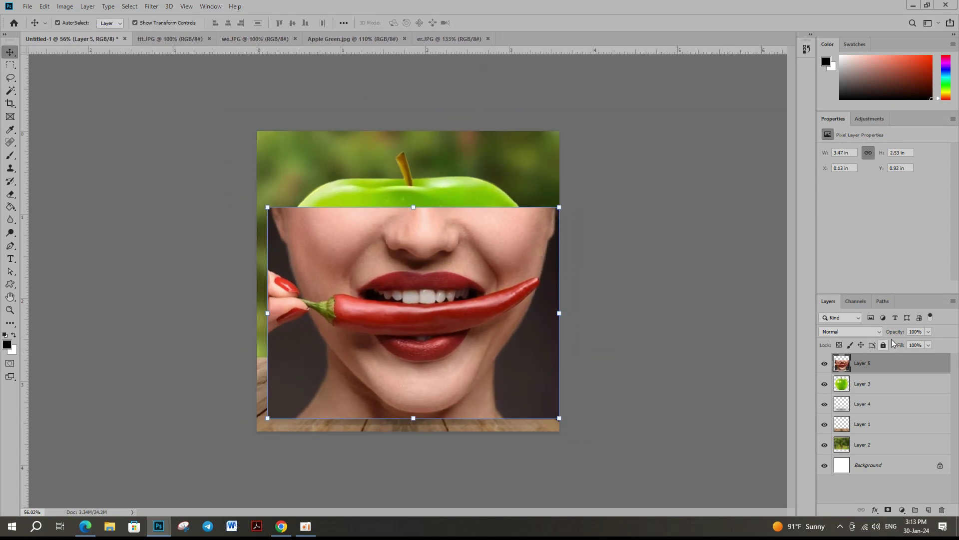
mouse_move(912, 345)
mouse_down()
mouse_move(897, 345)
mouse_move(906, 345)
mouse_up()
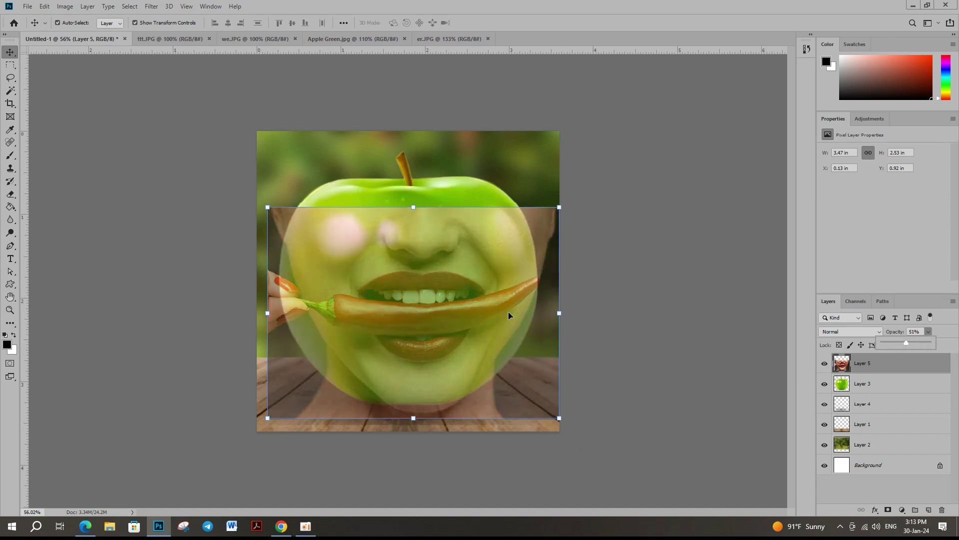
scroll(508, 311, up, 2)
drag(500, 311, 485, 321)
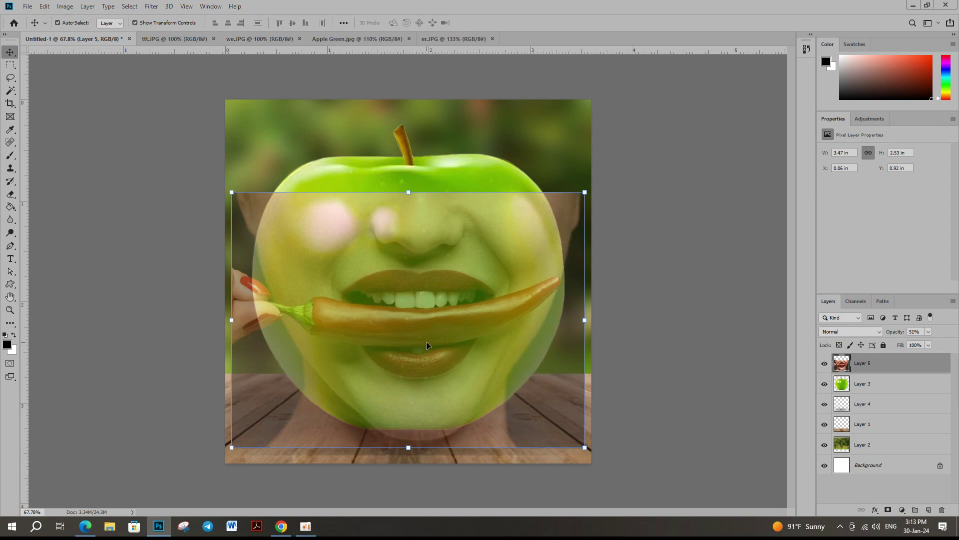
drag(426, 340, 420, 334)
click(628, 304)
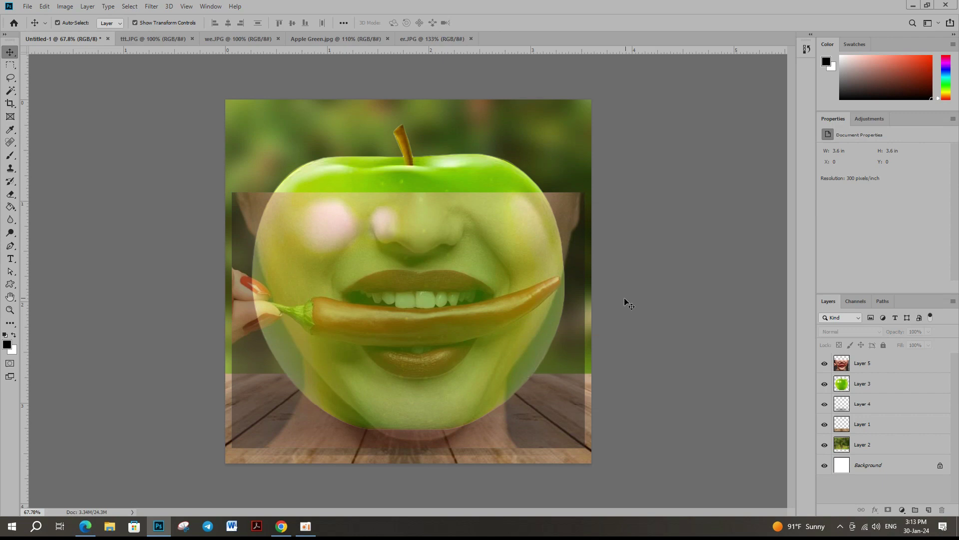
click(488, 238)
scroll(465, 240, up, 1)
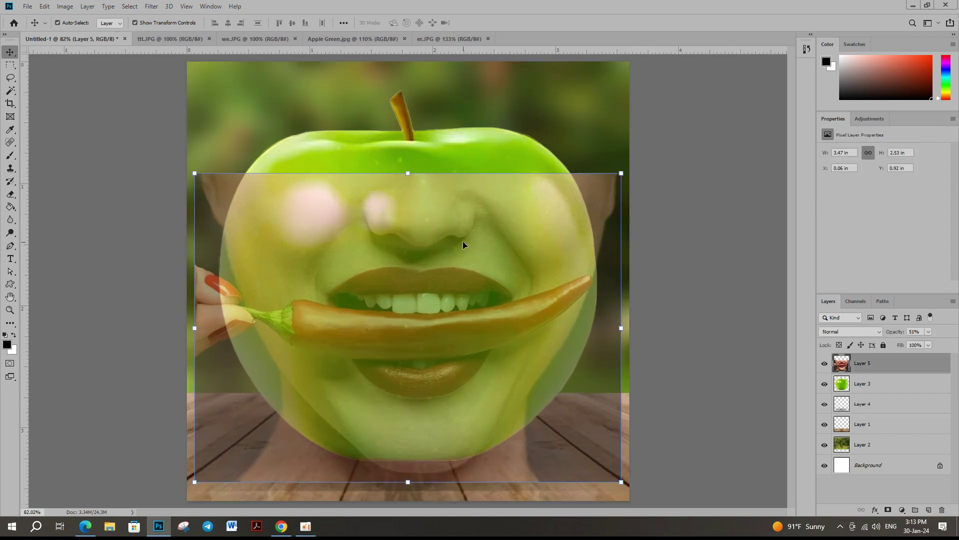
Switch to the Eraser with a hard-edged brush and set its opacity to 75%
click(10, 199)
click(72, 23)
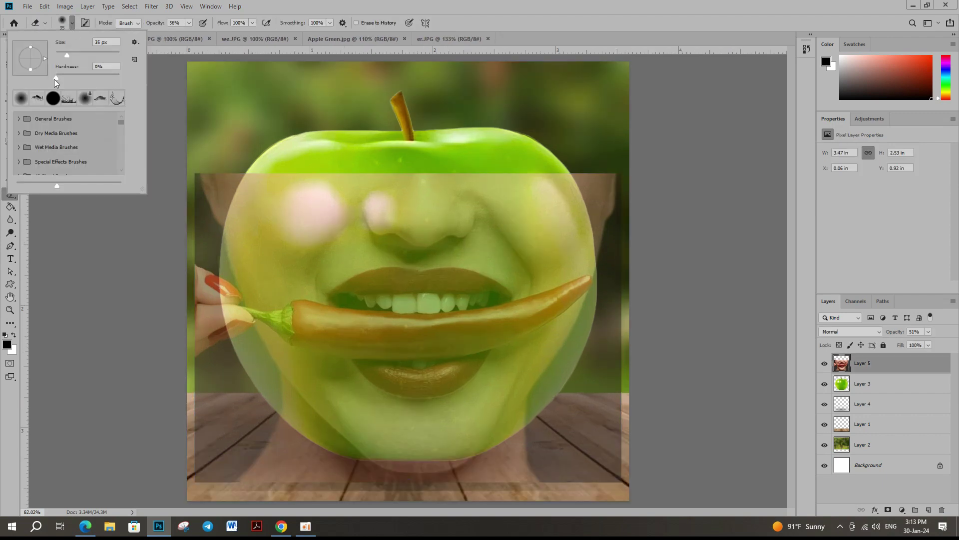
click(178, 26)
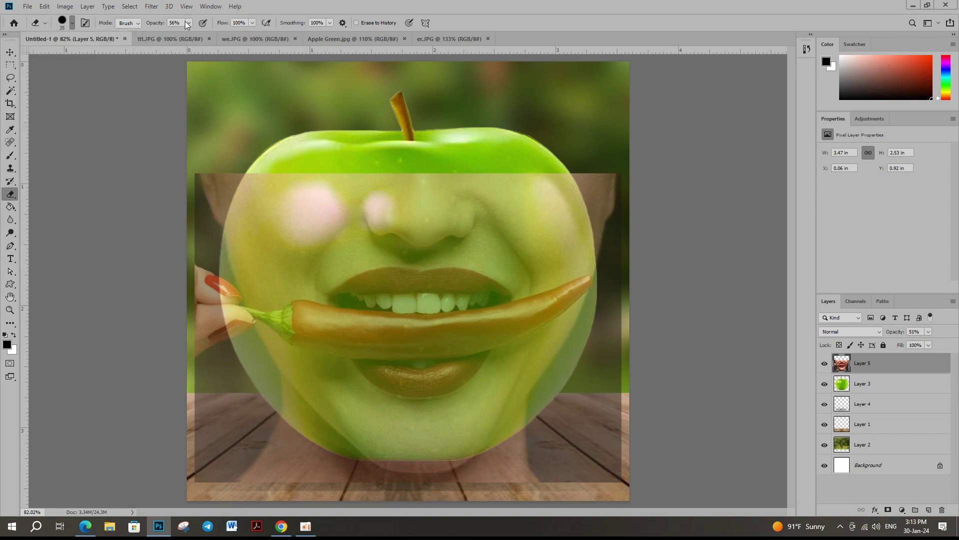
drag(196, 33, 197, 34)
scroll(471, 291, up, 2)
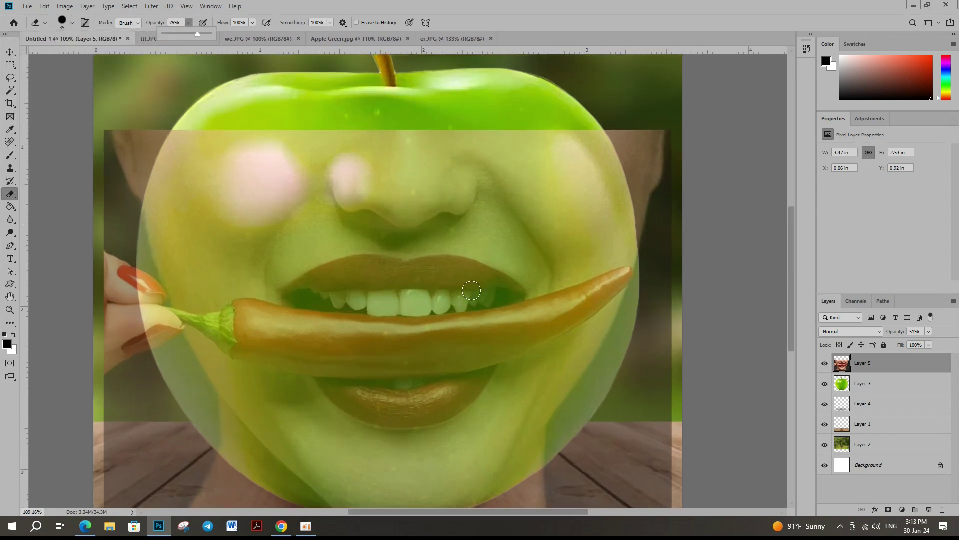
scroll(468, 248, down, 2)
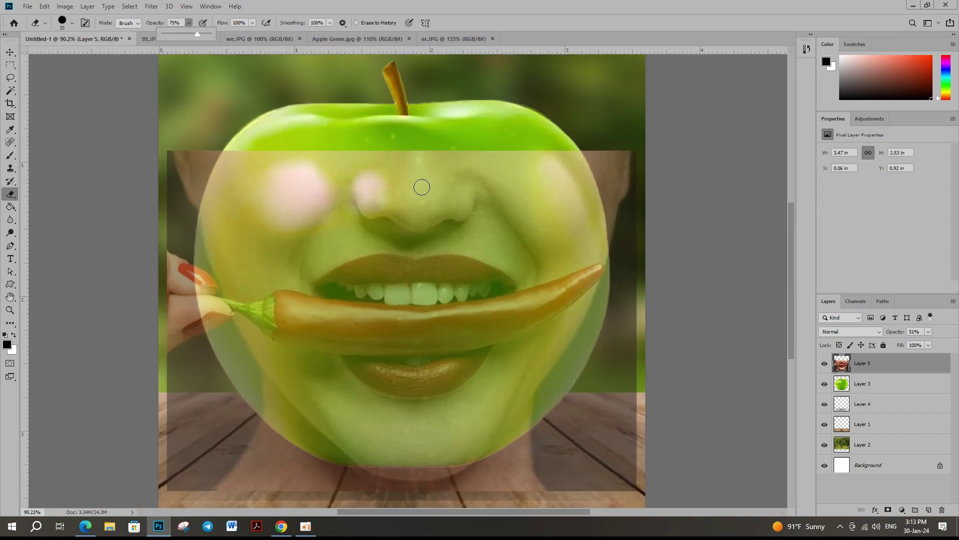
Enlarge the eraser to 150 px at 100% opacity and erase the nose and upper face above the lips
key(bracketright)
key(bracketright)
key(bracketright)
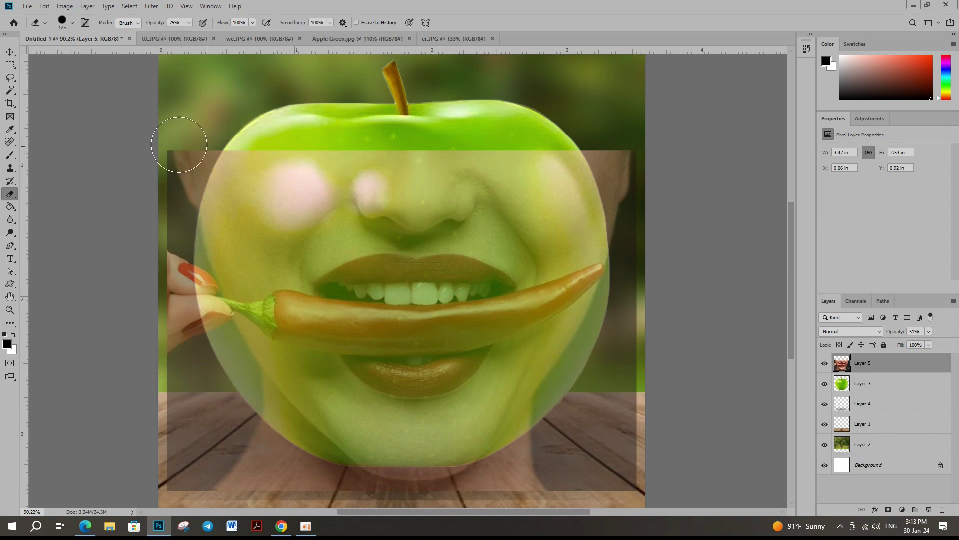
click(190, 24)
key(bracketright)
drag(189, 160, 395, 163)
mouse_move(572, 168)
mouse_down()
mouse_move(594, 173)
mouse_move(336, 173)
mouse_move(641, 151)
mouse_move(671, 161)
mouse_move(519, 195)
mouse_move(656, 175)
mouse_move(650, 183)
mouse_move(580, 164)
mouse_move(604, 165)
mouse_move(475, 213)
mouse_move(256, 207)
mouse_move(326, 231)
mouse_move(398, 209)
mouse_up()
key(ctrl+z)
mouse_move(247, 207)
mouse_down()
mouse_move(204, 201)
mouse_move(659, 196)
mouse_move(635, 184)
mouse_move(644, 163)
mouse_up()
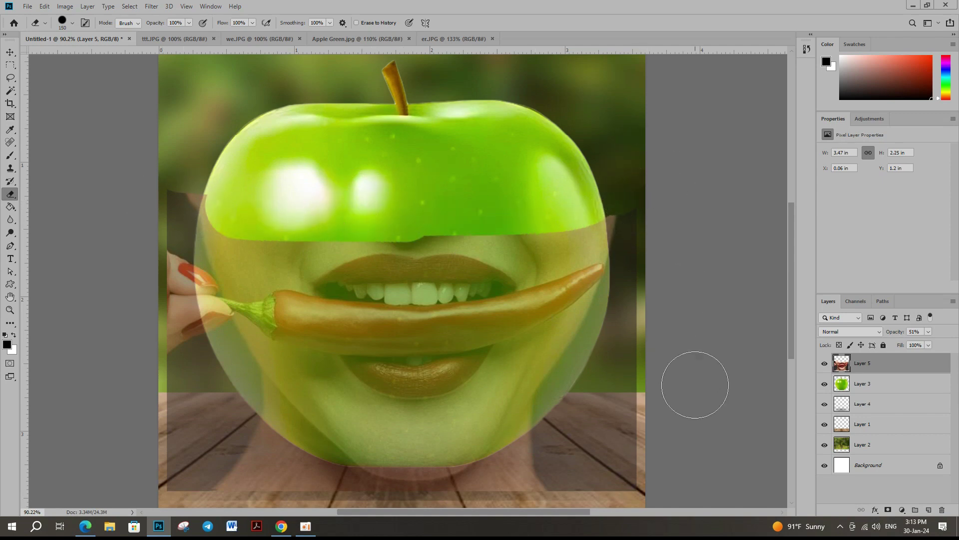
Erase the chin, neck and dark photo background below the lips and along both sides of the apple
mouse_move(696, 386)
mouse_down()
mouse_move(621, 396)
mouse_move(621, 467)
mouse_move(607, 480)
mouse_move(415, 464)
mouse_up()
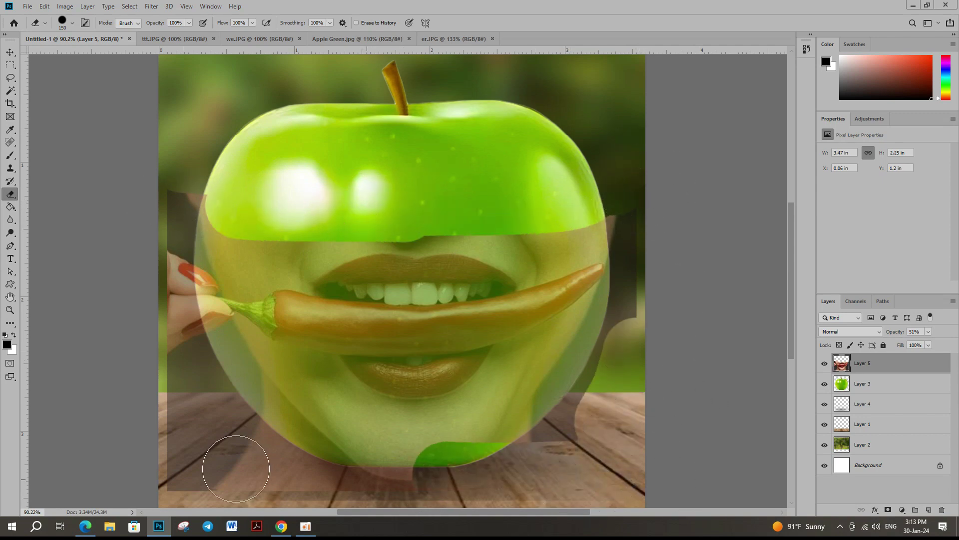
mouse_move(360, 450)
mouse_down()
mouse_move(613, 421)
mouse_move(424, 424)
mouse_up()
drag(253, 437, 264, 445)
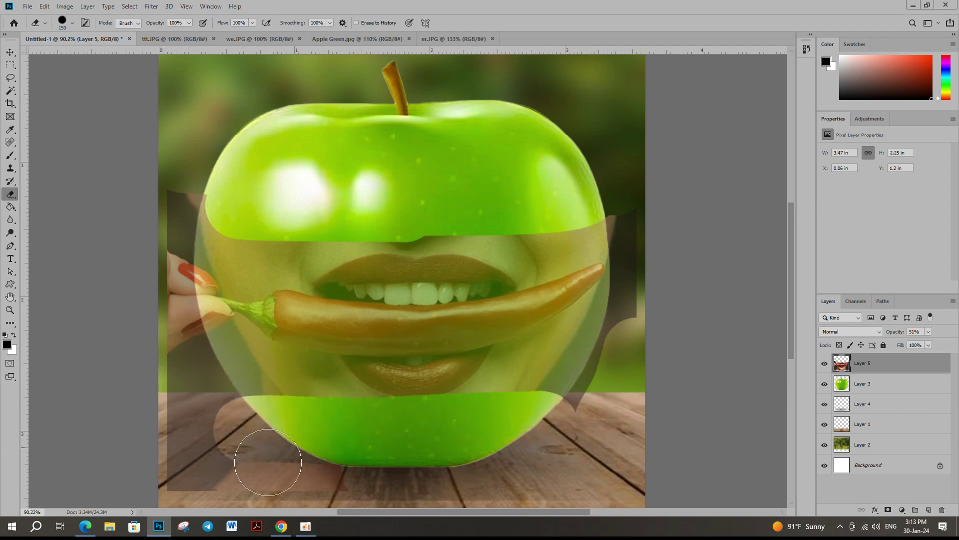
mouse_move(195, 477)
mouse_down()
mouse_move(235, 445)
mouse_move(175, 399)
mouse_move(215, 384)
mouse_move(161, 343)
mouse_move(133, 285)
mouse_move(140, 197)
mouse_move(145, 282)
mouse_move(144, 220)
mouse_move(160, 262)
mouse_move(163, 325)
mouse_move(216, 166)
mouse_move(185, 220)
mouse_up()
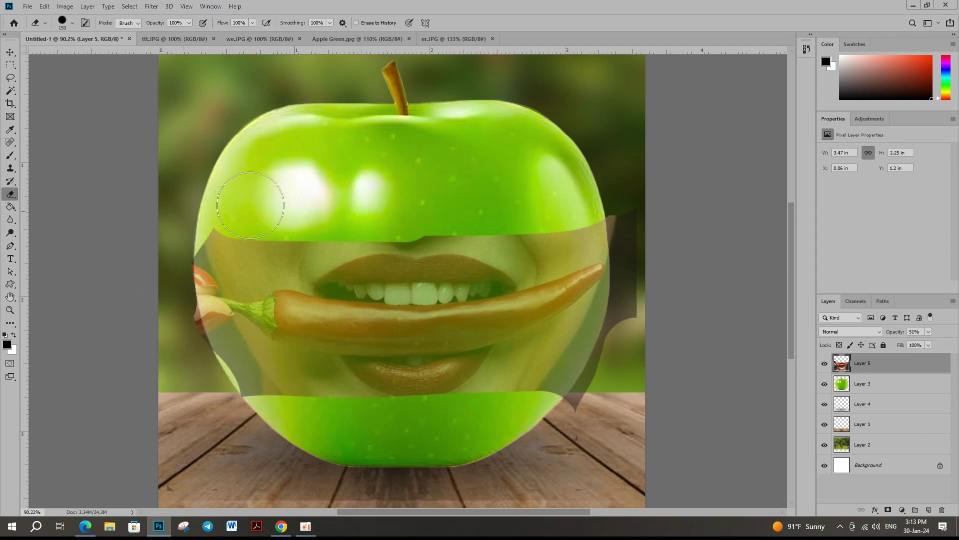
scroll(467, 160, up, 2)
scroll(546, 156, down, 1)
mouse_move(605, 173)
mouse_down()
mouse_move(671, 247)
mouse_move(696, 338)
mouse_move(687, 360)
mouse_move(675, 280)
mouse_move(639, 405)
mouse_up()
mouse_move(629, 381)
mouse_down()
mouse_move(562, 450)
mouse_move(586, 431)
mouse_move(577, 457)
mouse_up()
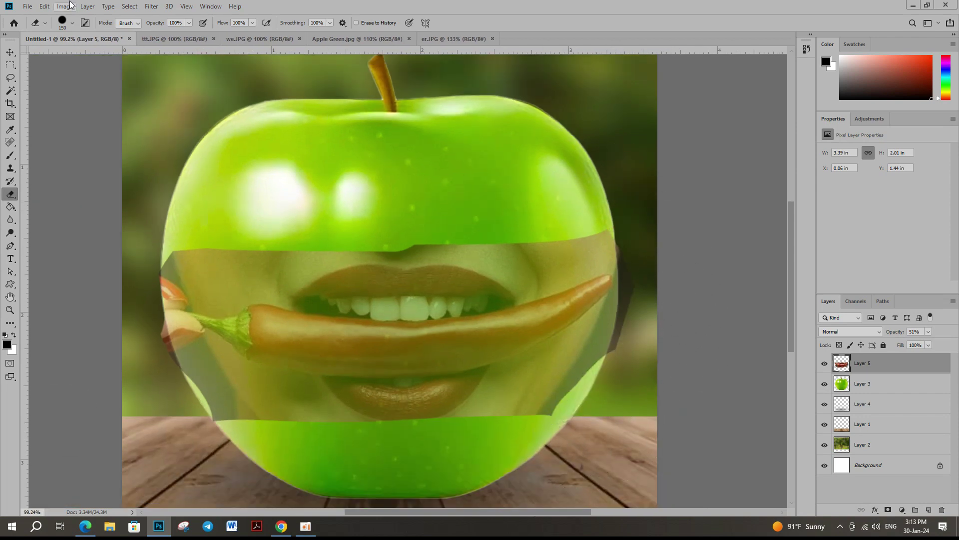
Set the eraser's opacity to 62%, shrink its brush to 70 px and partially erase the skin above the chili's stem
click(189, 23)
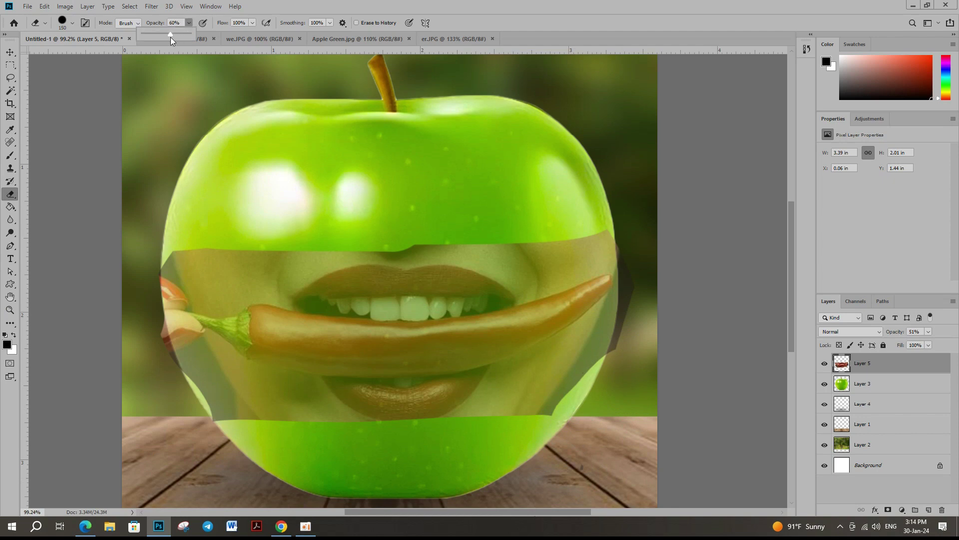
drag(169, 37, 172, 37)
scroll(204, 210, up, 2)
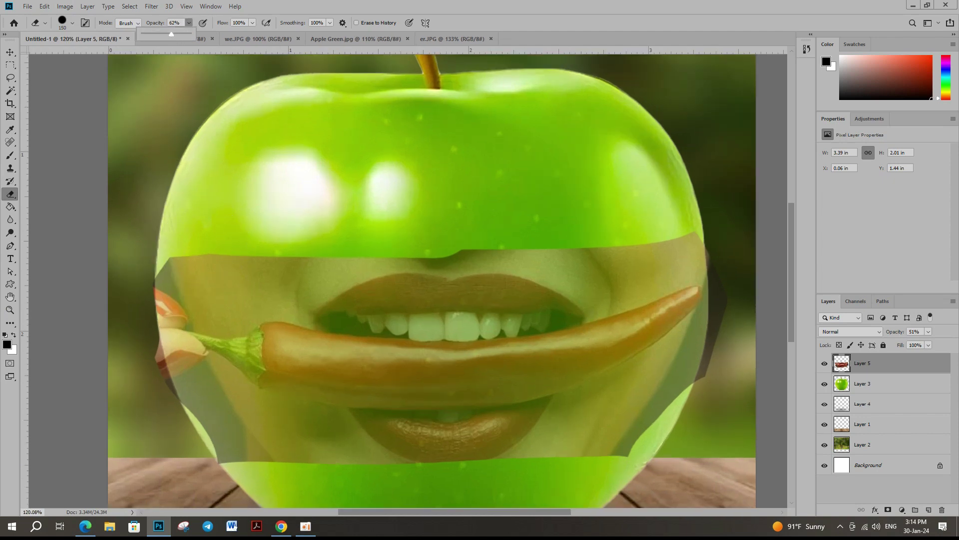
scroll(188, 240, up, 1)
key(bracketleft)
key(bracketleft)
key(bracketleft)
mouse_move(171, 274)
mouse_down()
mouse_move(278, 261)
mouse_move(258, 262)
mouse_up()
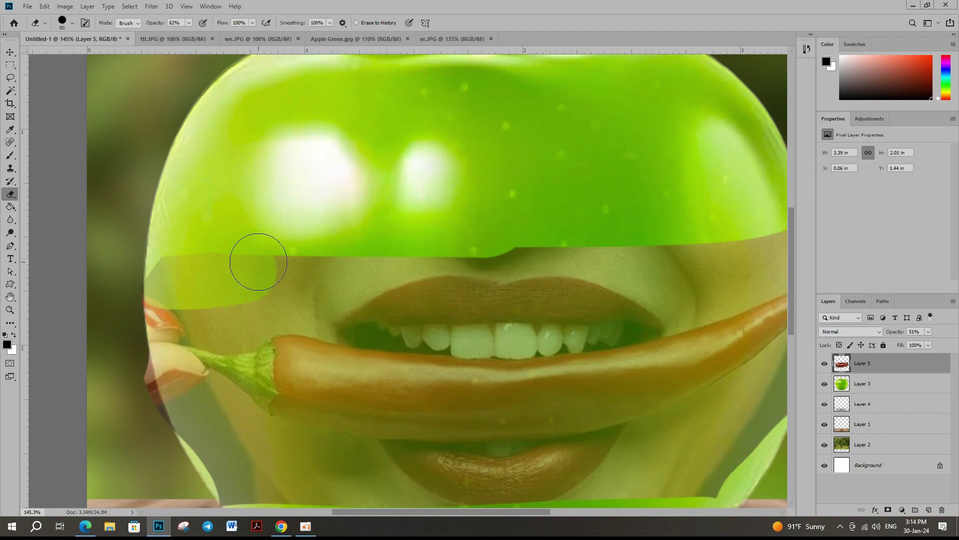
key(bracketleft)
key(bracketleft)
mouse_move(155, 260)
mouse_down()
mouse_move(232, 254)
mouse_move(156, 269)
mouse_up()
drag(228, 259, 205, 281)
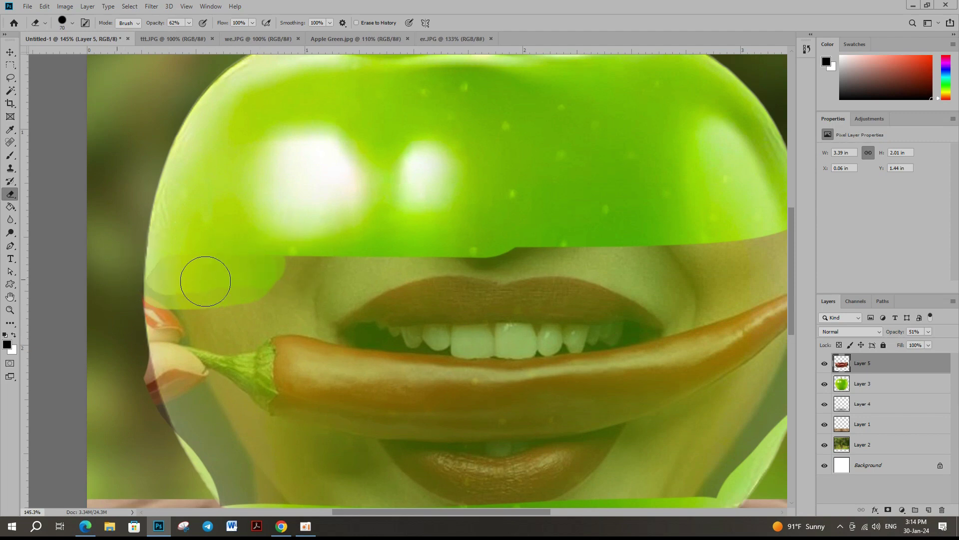
Partially erase the skin above the left half of the upper lip and reduce the eraser brush to 50 px
scroll(407, 235, up, 1)
mouse_move(482, 231)
mouse_down()
mouse_move(264, 274)
mouse_move(332, 259)
mouse_move(351, 258)
mouse_move(237, 282)
mouse_move(371, 284)
mouse_move(352, 279)
mouse_move(387, 274)
mouse_move(243, 317)
mouse_move(240, 270)
mouse_move(185, 288)
mouse_move(295, 237)
mouse_move(216, 262)
mouse_move(221, 277)
mouse_move(357, 296)
mouse_move(227, 333)
mouse_move(167, 338)
mouse_move(192, 298)
mouse_move(182, 280)
mouse_move(251, 304)
mouse_up()
scroll(332, 257, up, 1)
key(bracketleft)
scroll(349, 278, up, 2)
key(bracketleft)
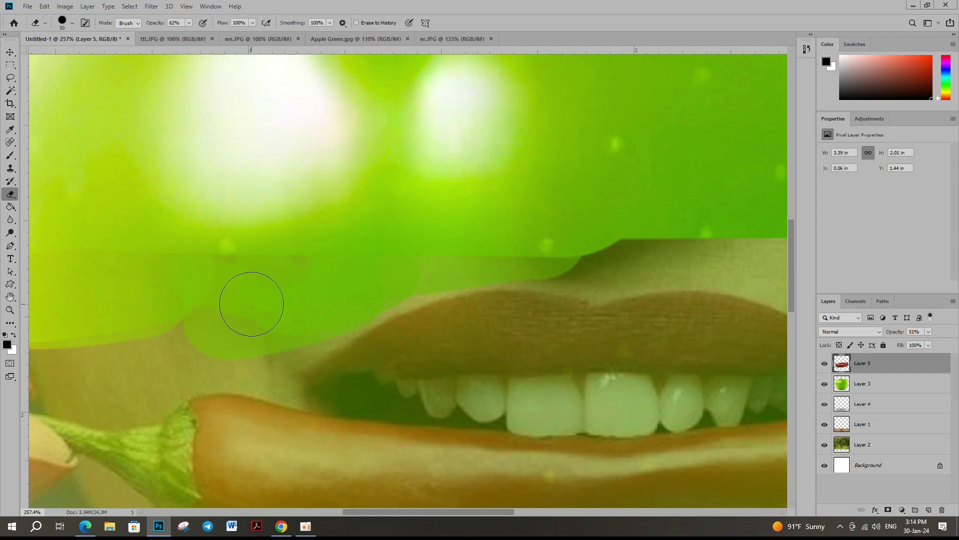
scroll(276, 208, down, 1)
scroll(275, 205, down, 1)
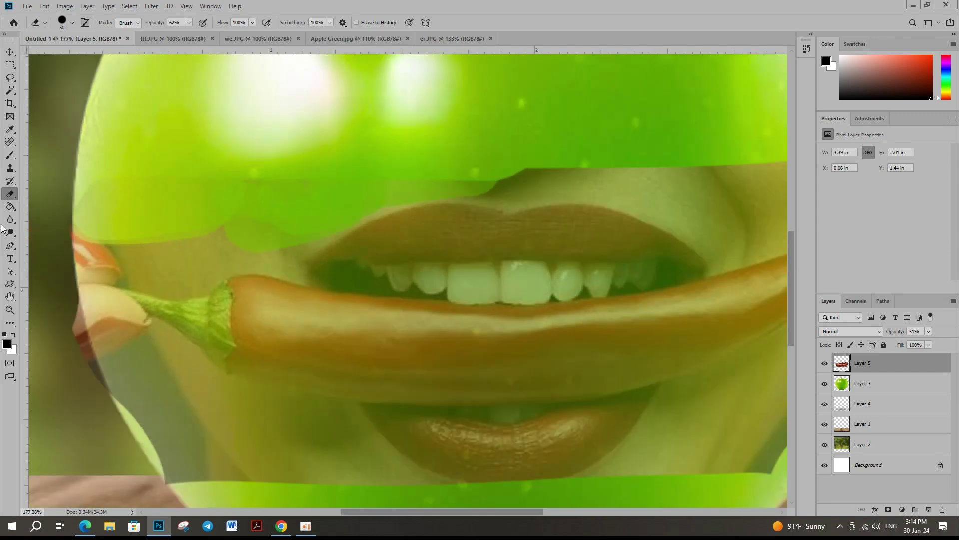
Trace a Pen tool path along the upper lip's outline from the right mouth corner to where the left corner meets the chili
click(10, 245)
scroll(529, 218, up, 1)
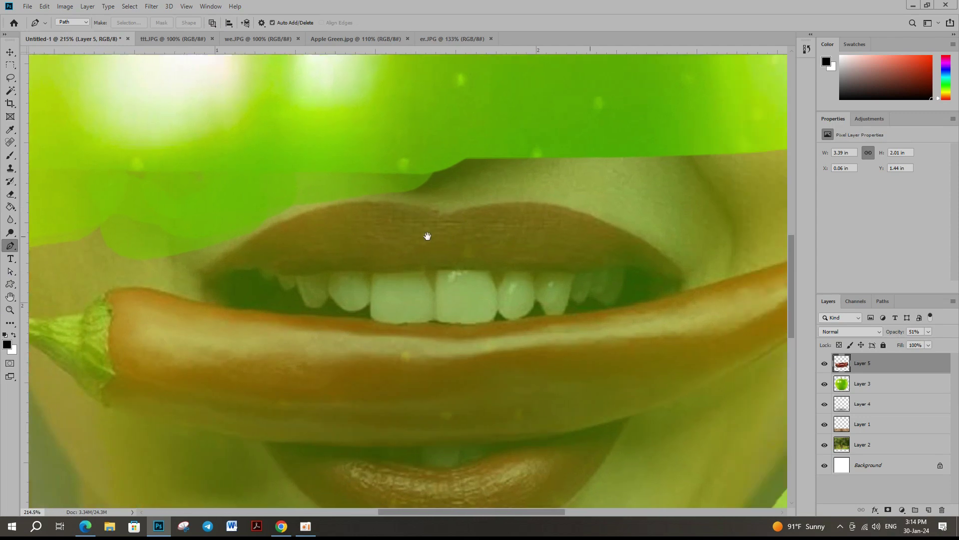
scroll(480, 252, right, 3)
scroll(525, 291, up, 1)
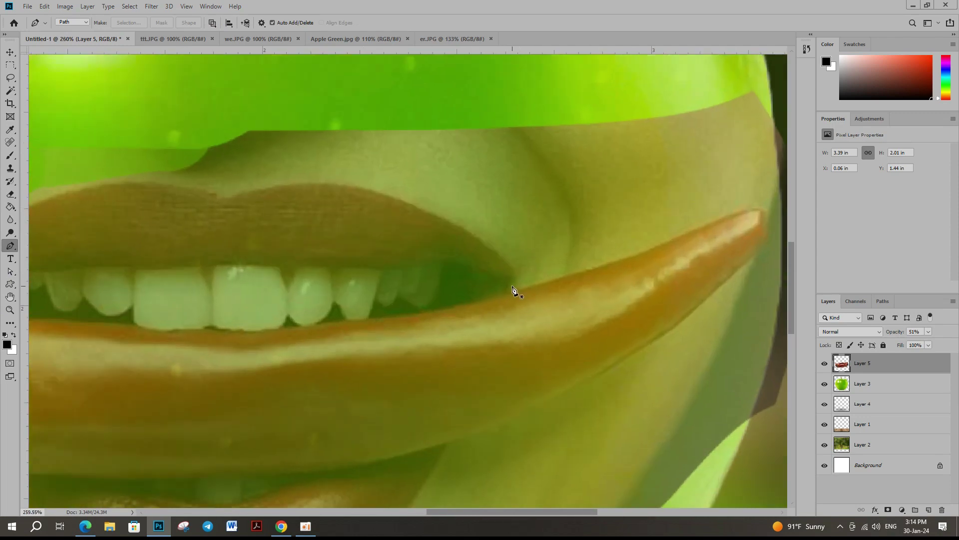
click(513, 285)
click(469, 231)
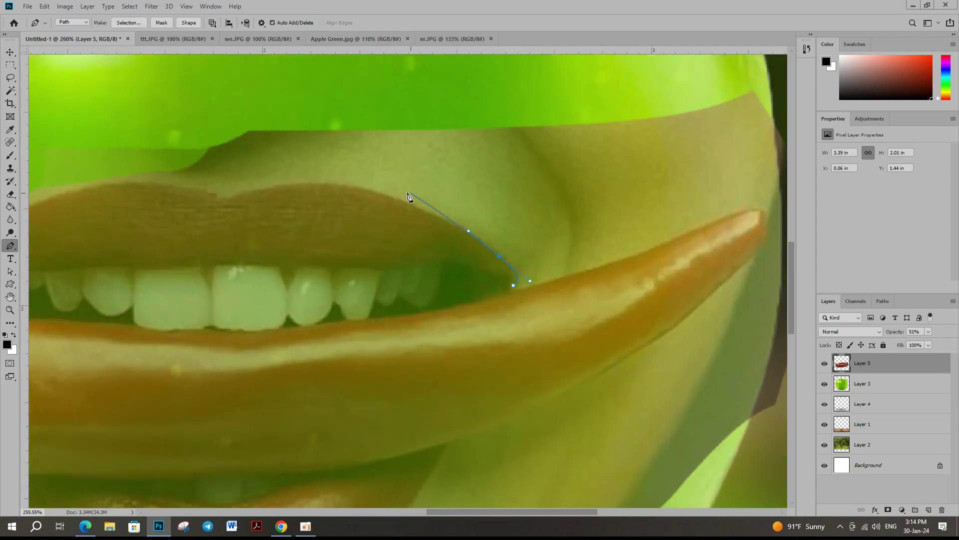
drag(377, 193, 300, 252)
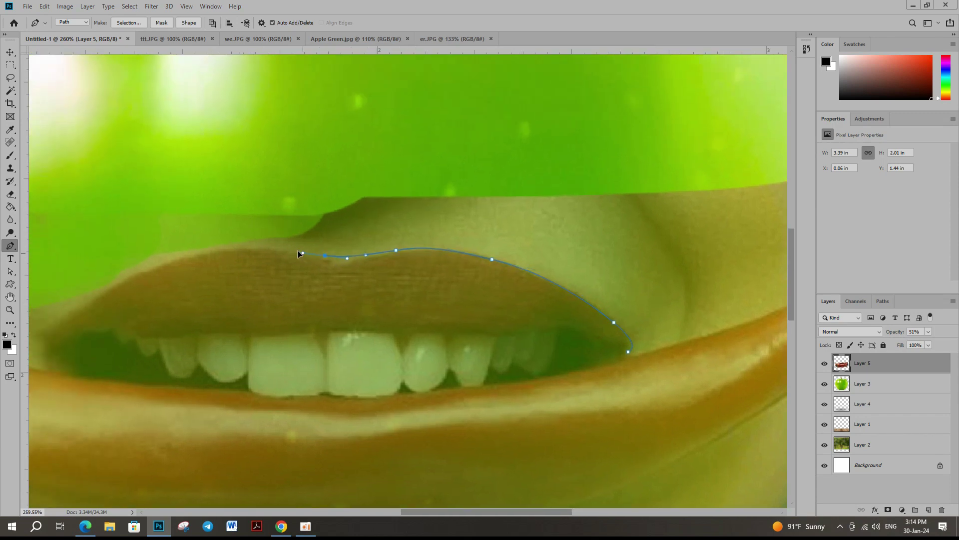
drag(202, 257, 441, 202)
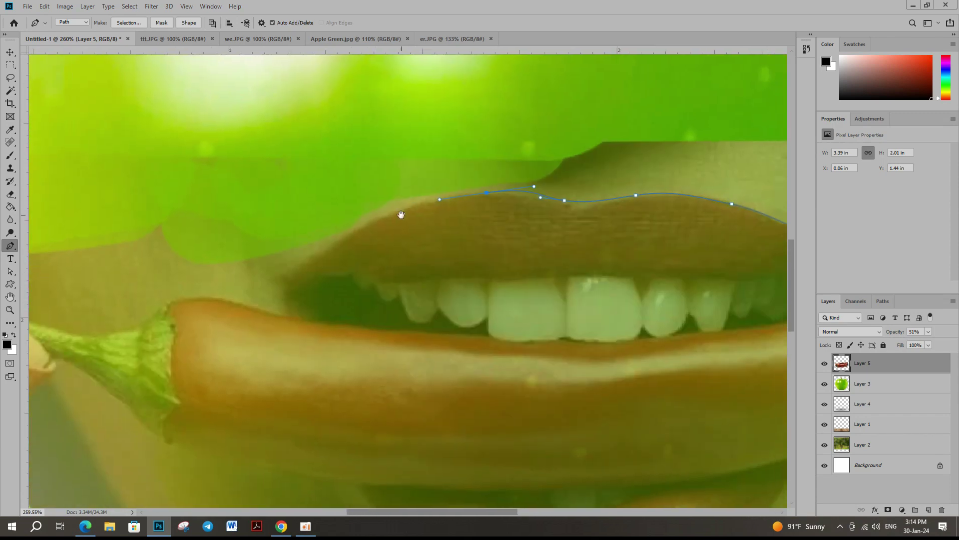
drag(347, 231, 316, 250)
drag(282, 280, 262, 304)
Continue the path over the chili's left end, around its green stem and back beneath it
drag(188, 278, 241, 302)
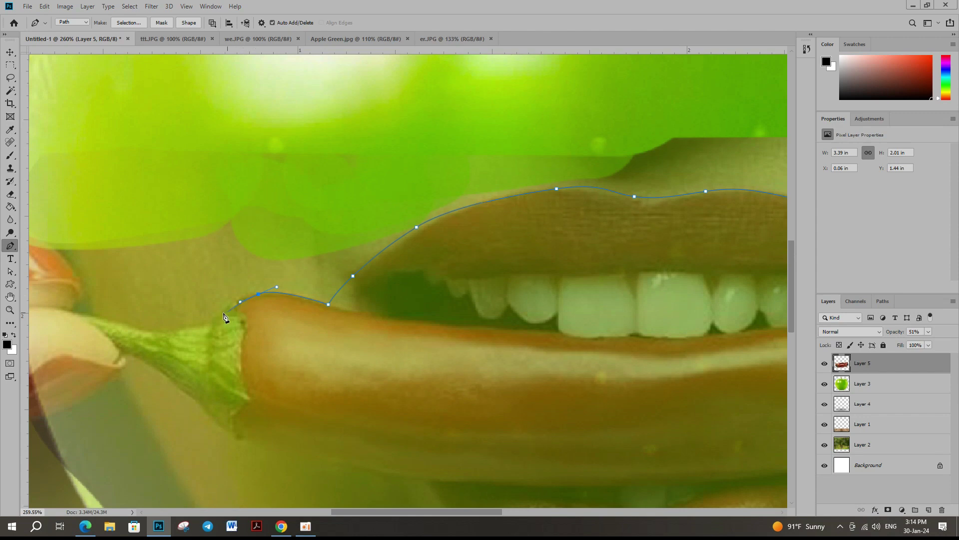
drag(195, 328, 308, 306)
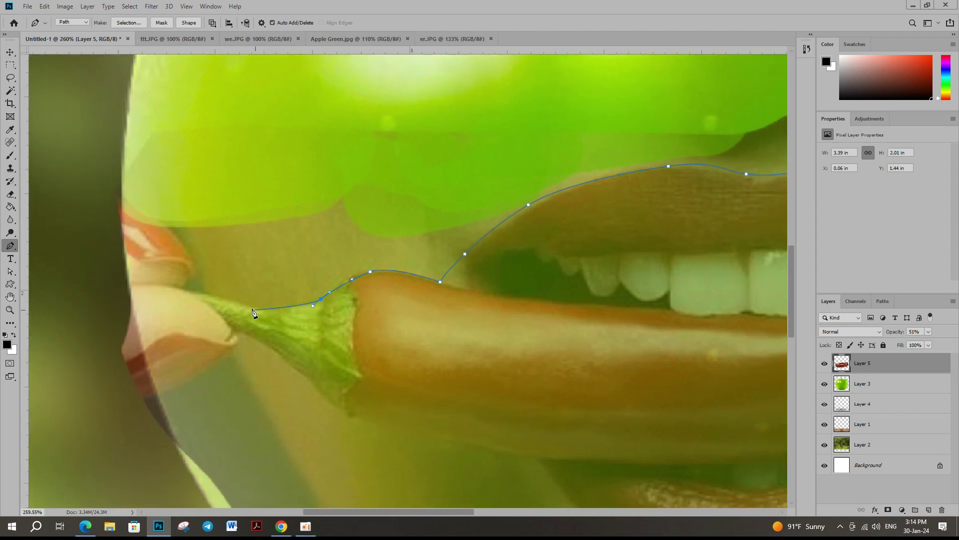
drag(244, 308, 197, 294)
drag(374, 408, 224, 342)
Continue the path along the chili's lower edge and around its tip, excluding the lower lip, and close it at the right mouth corner
drag(383, 368, 399, 370)
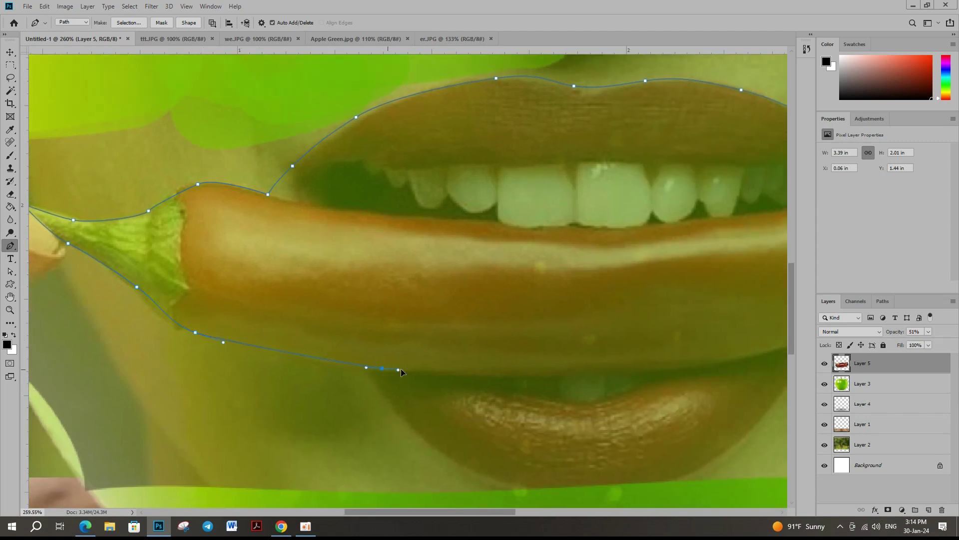
scroll(420, 375, right, 5)
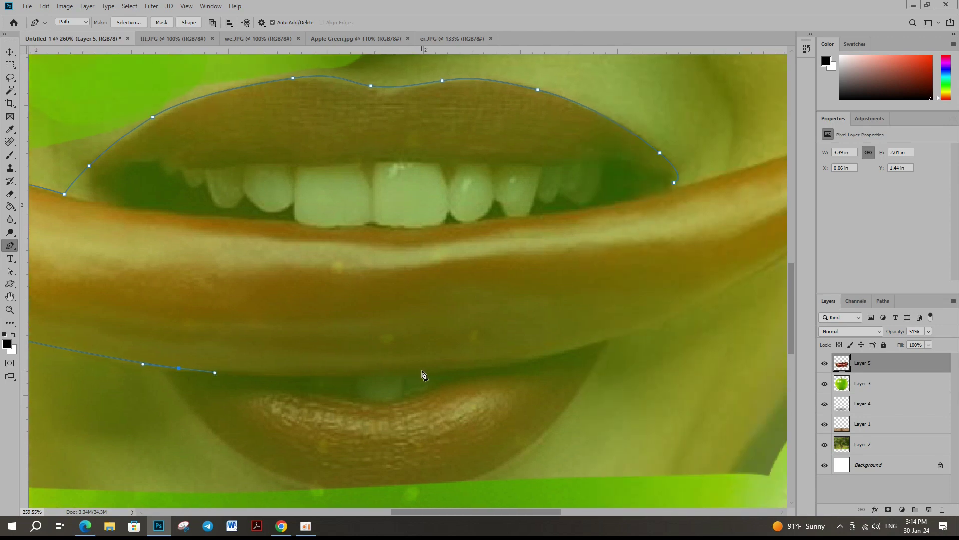
drag(496, 367, 524, 361)
drag(624, 325, 483, 328)
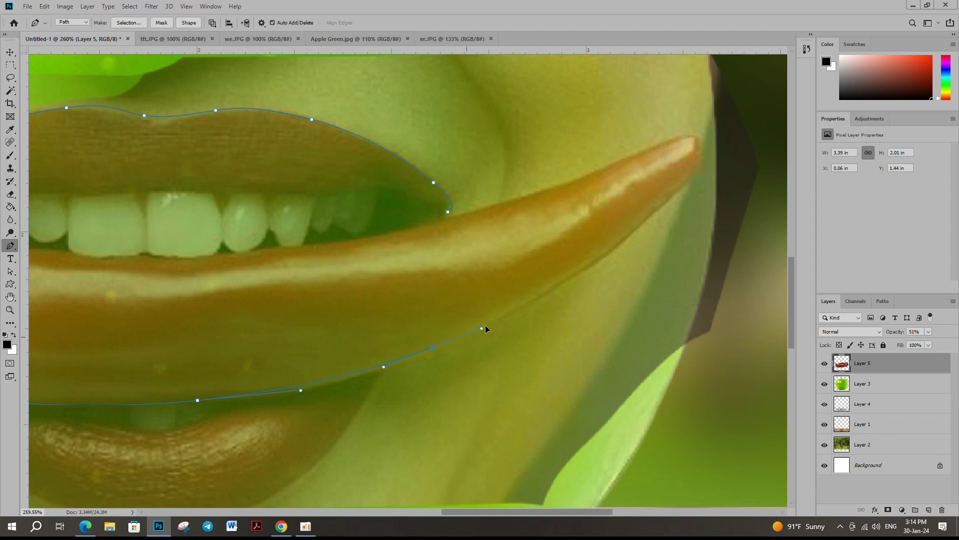
drag(634, 223, 575, 203)
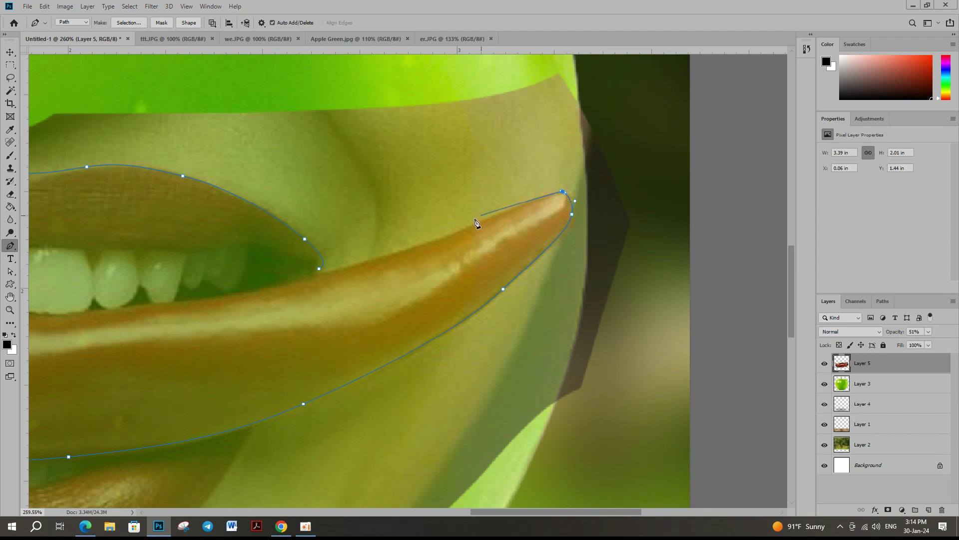
drag(435, 244, 387, 259)
click(320, 269)
Turn the closed path into a selection feathered by 3 pixels and delete everything outside it on the mouth layer
scroll(321, 272, down, 6)
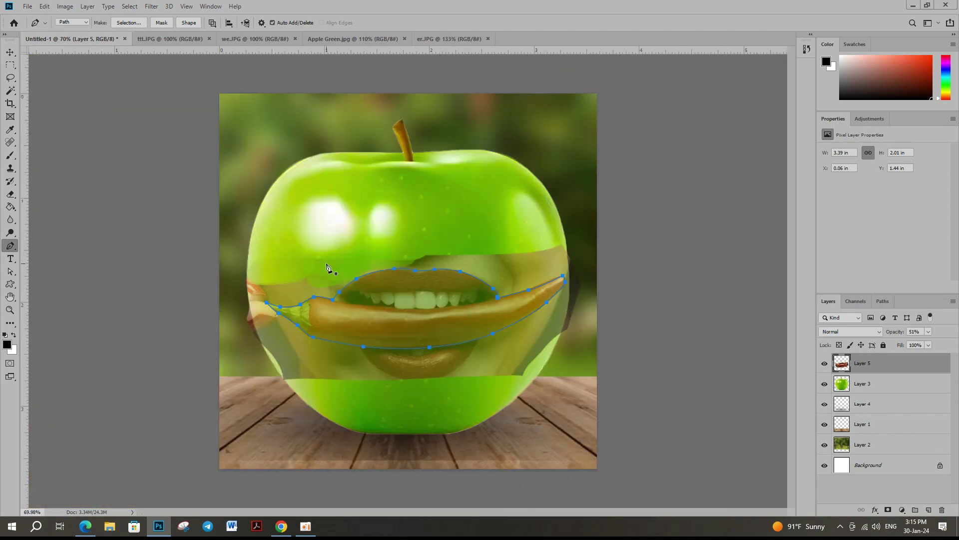
right_click(407, 279)
click(440, 320)
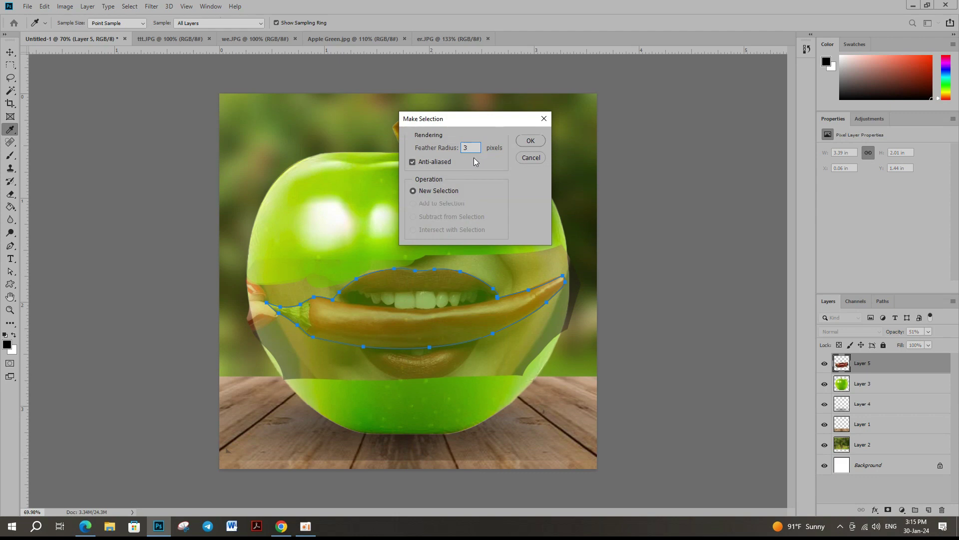
text(3)
click(531, 140)
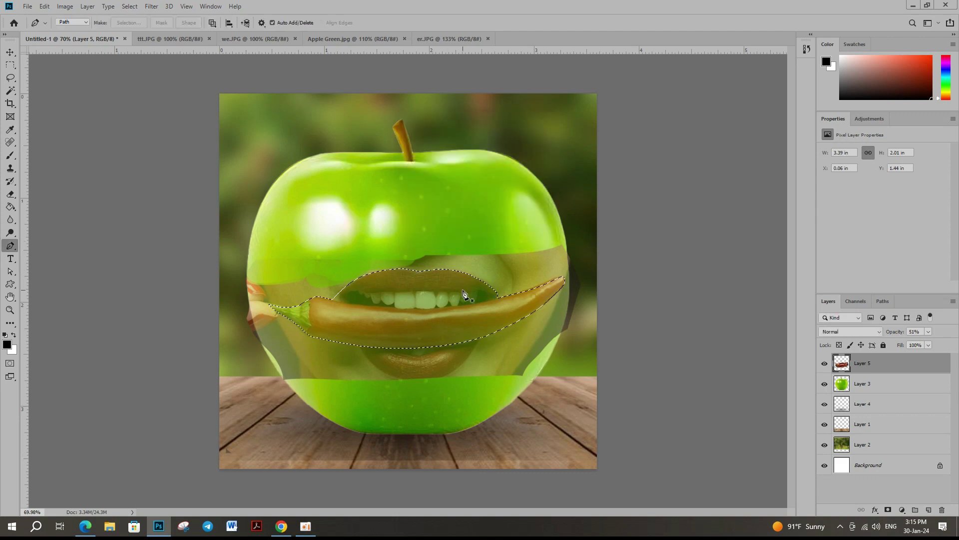
scroll(462, 282, up, 1)
key(ctrl+shift+i)
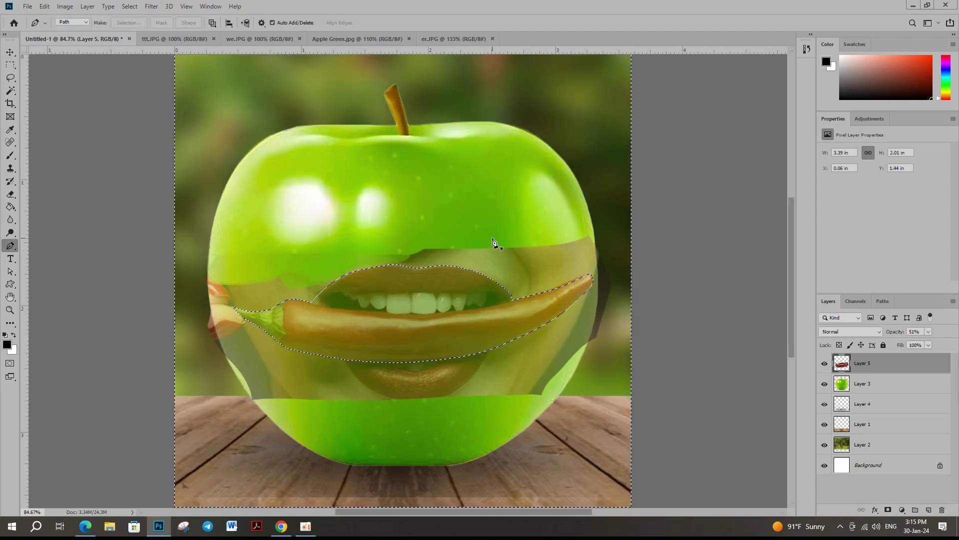
key(Delete)
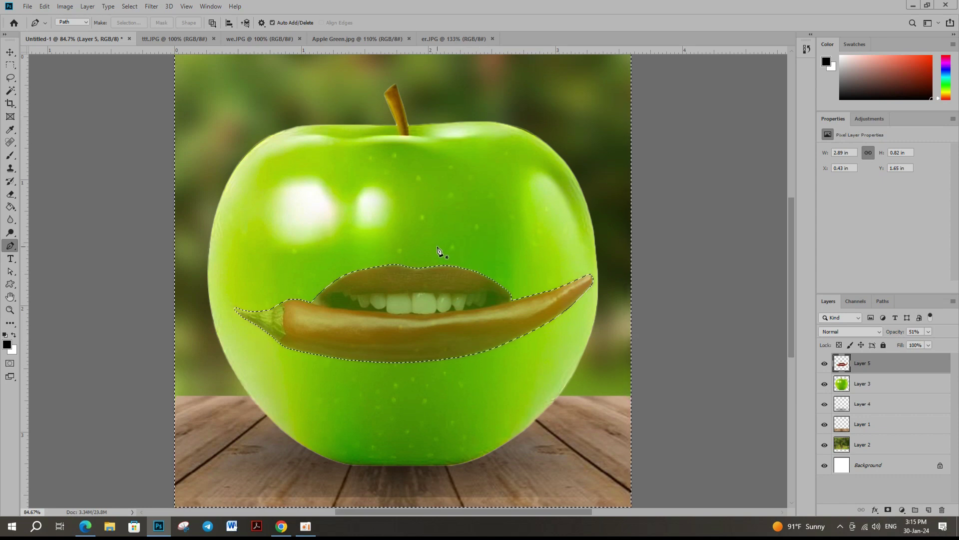
Undo the deletion, the selection and the last path points back to the anchor beneath the chili's stem end
key(ctrl+z)
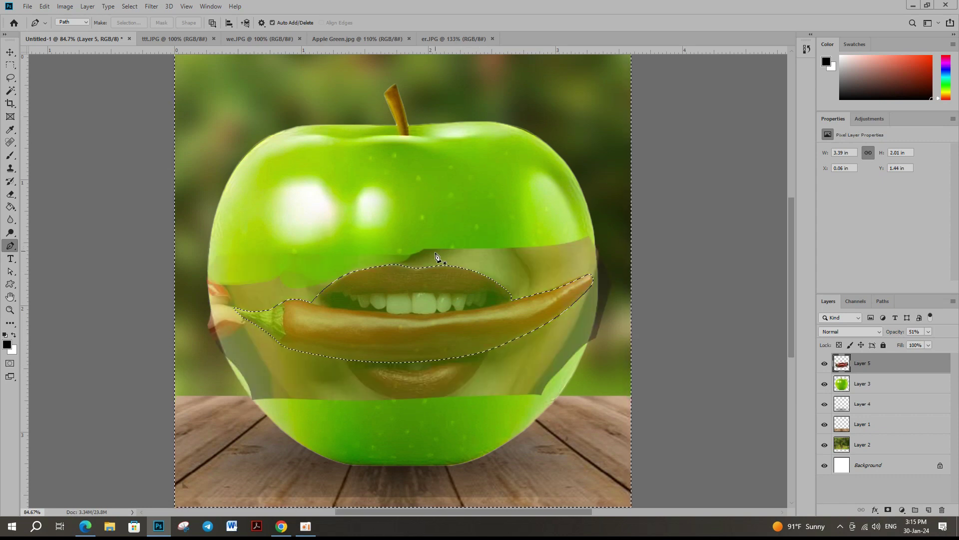
scroll(459, 360, up, 1)
scroll(460, 360, up, 1)
key(ctrl+z)
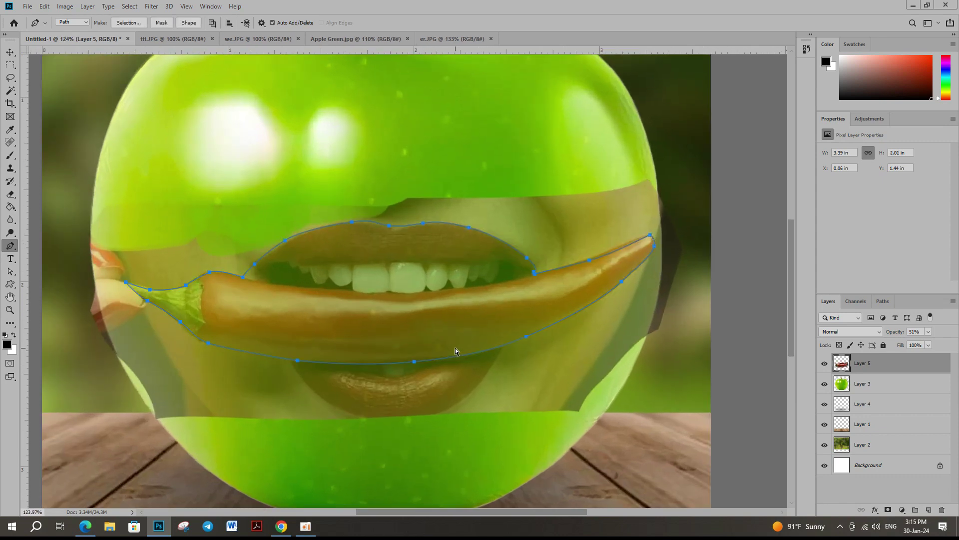
key(ctrl+z)
key(ctrl+z)
key(ctrl+z)
key(ctrl+z)
Extend the path along the chili's underside and around the lower lip until it meets the chili again on the right
scroll(304, 368, up, 3)
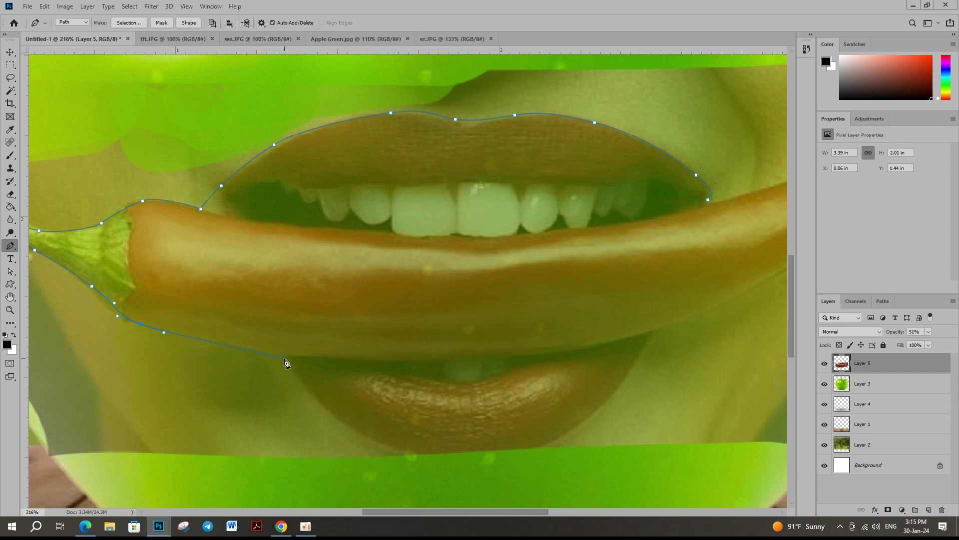
drag(286, 363, 195, 340)
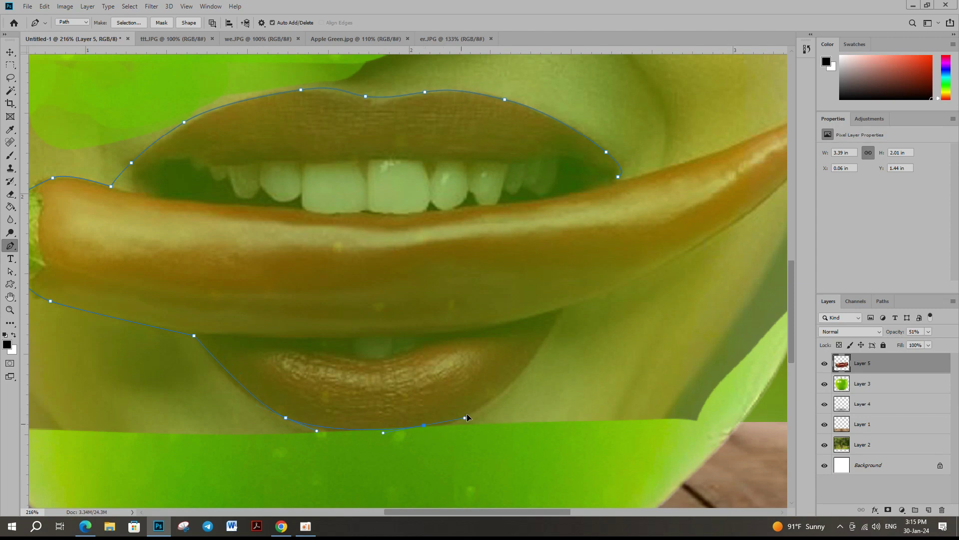
click(486, 416)
click(562, 310)
drag(587, 277, 461, 438)
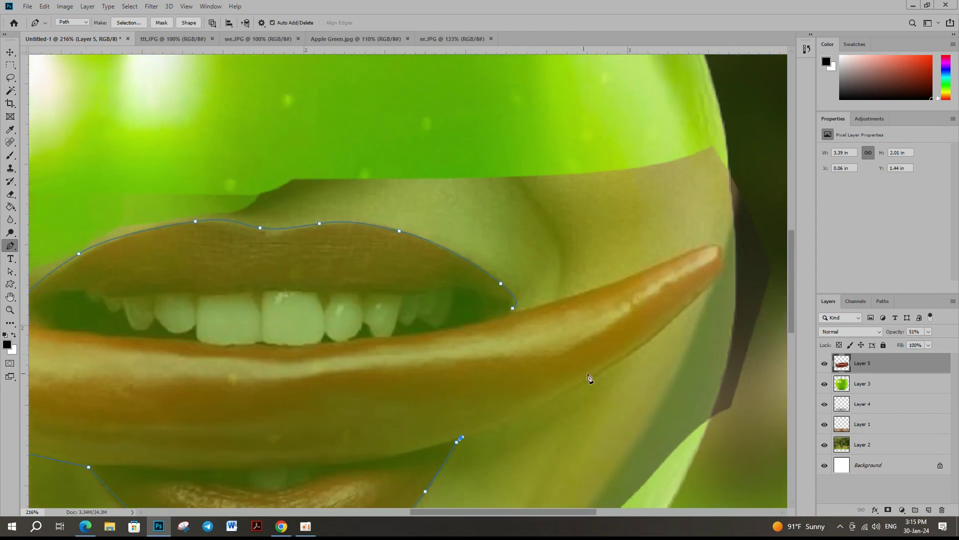
Trace the rest of the chili's lower edge, its tip and upper edge, and close the path at the right mouth corner
drag(656, 334, 399, 431)
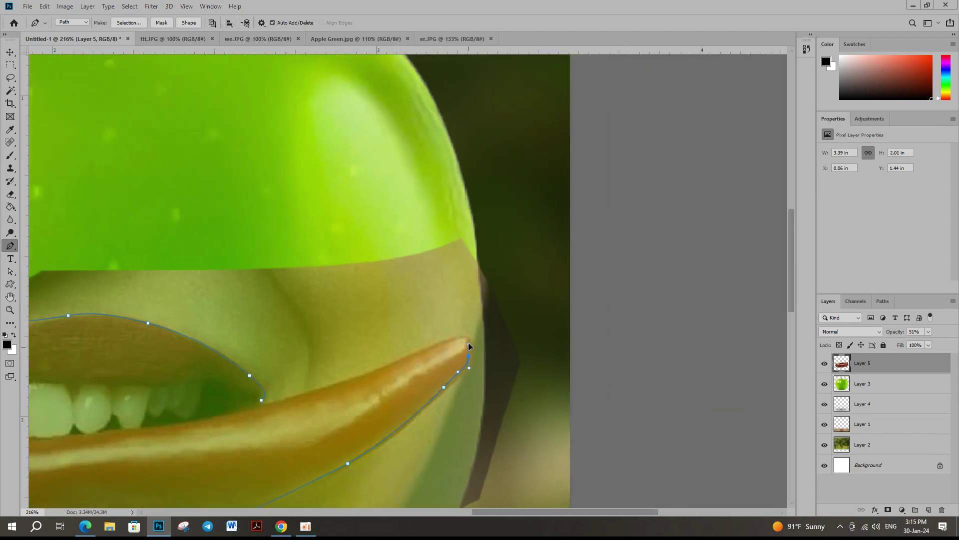
drag(461, 337, 548, 340)
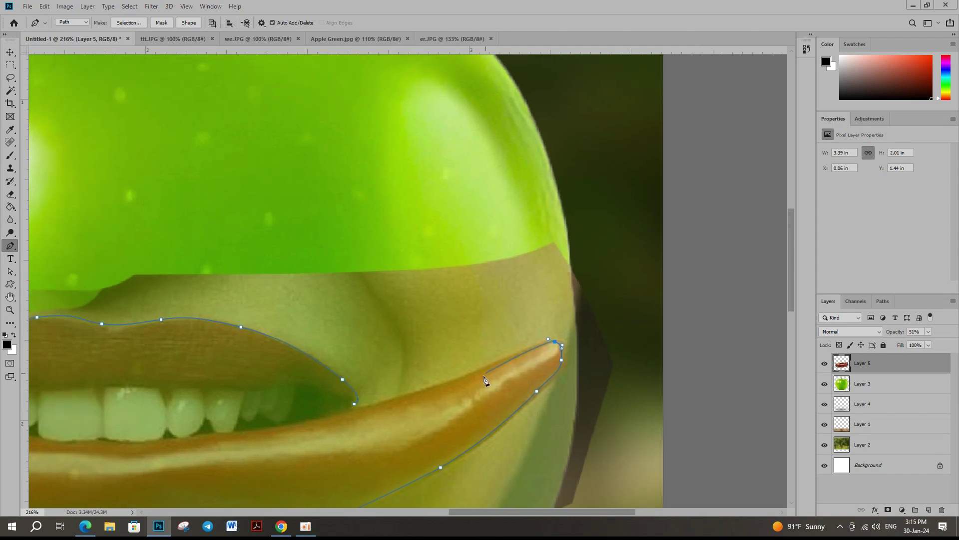
drag(464, 374, 428, 386)
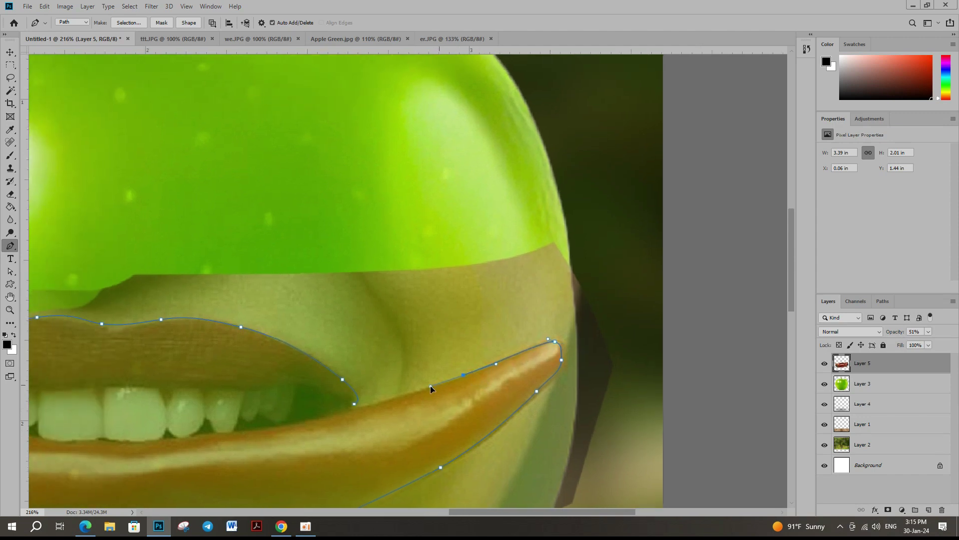
click(354, 406)
Delete everything outside the path on the mouth layer, using an inverted selection with a 3-pixel feather, and deselect
scroll(355, 409, down, 5)
right_click(320, 367)
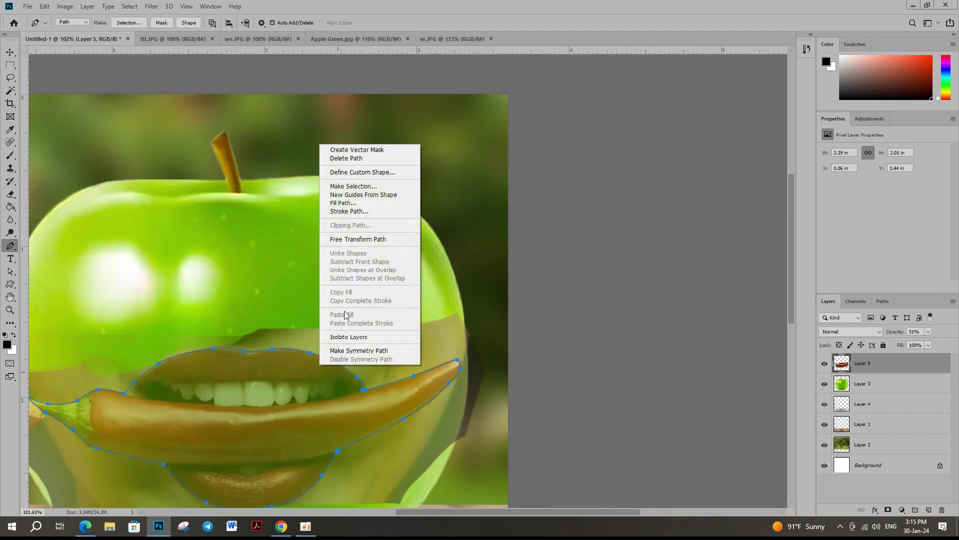
click(390, 186)
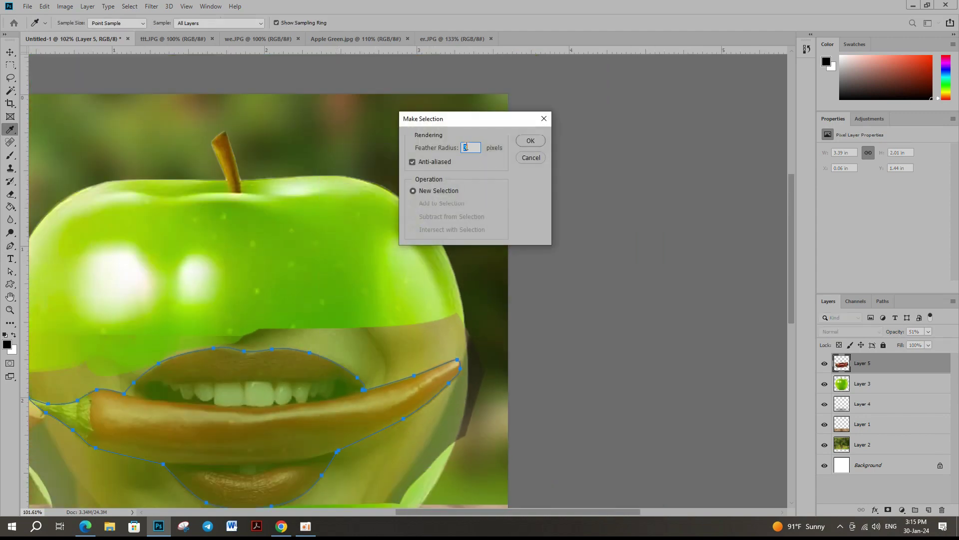
key(Return)
scroll(445, 345, down, 3)
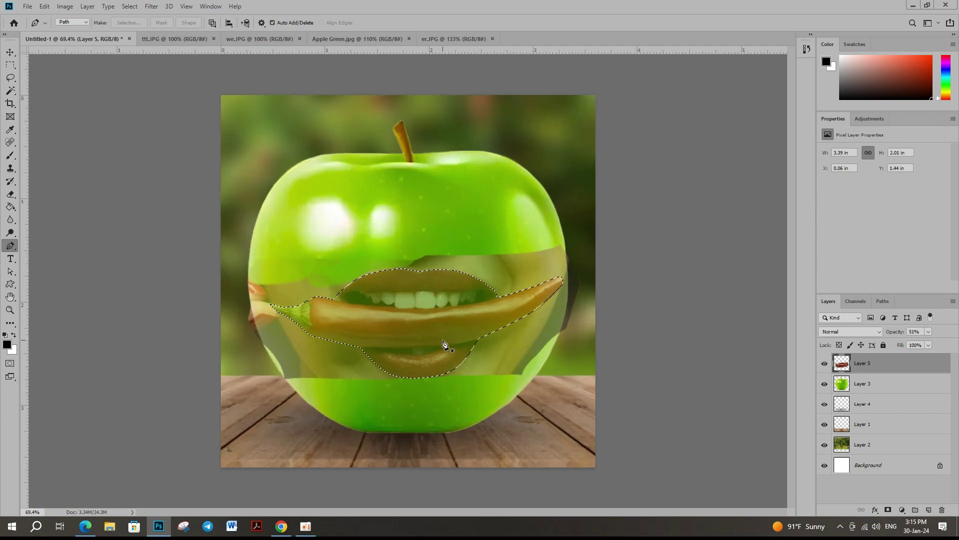
key(ctrl+shift+i)
key(Delete)
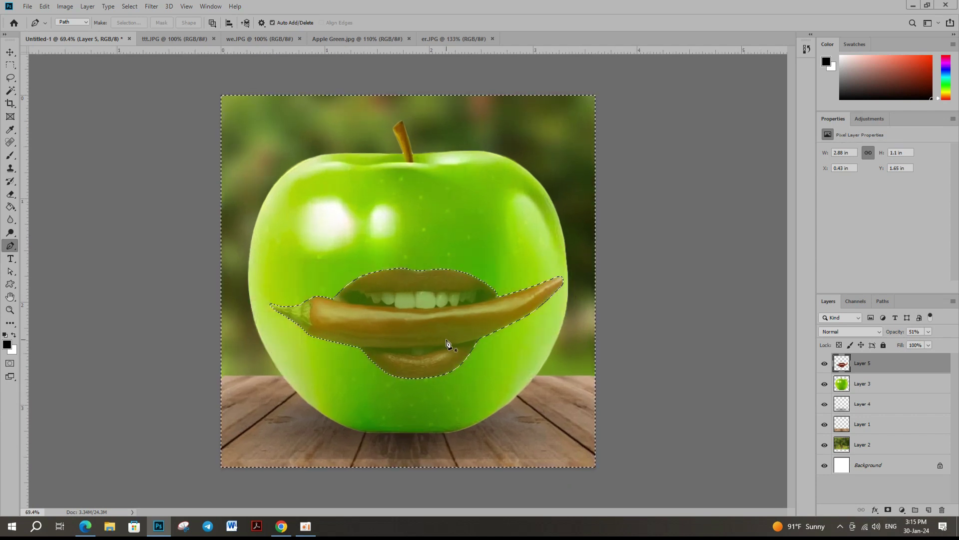
key(ctrl+d)
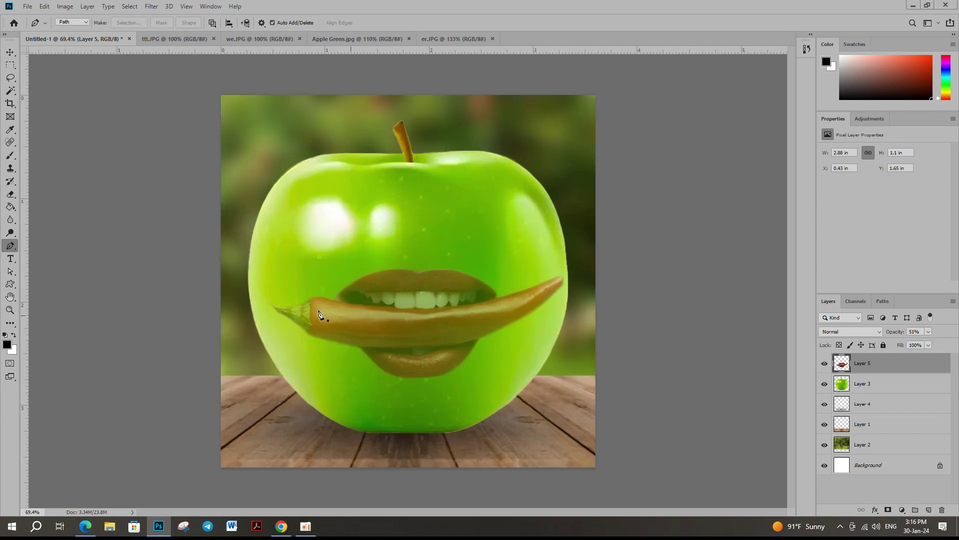
Raise the mouth-and-chili layer's opacity to 100%
key(v)
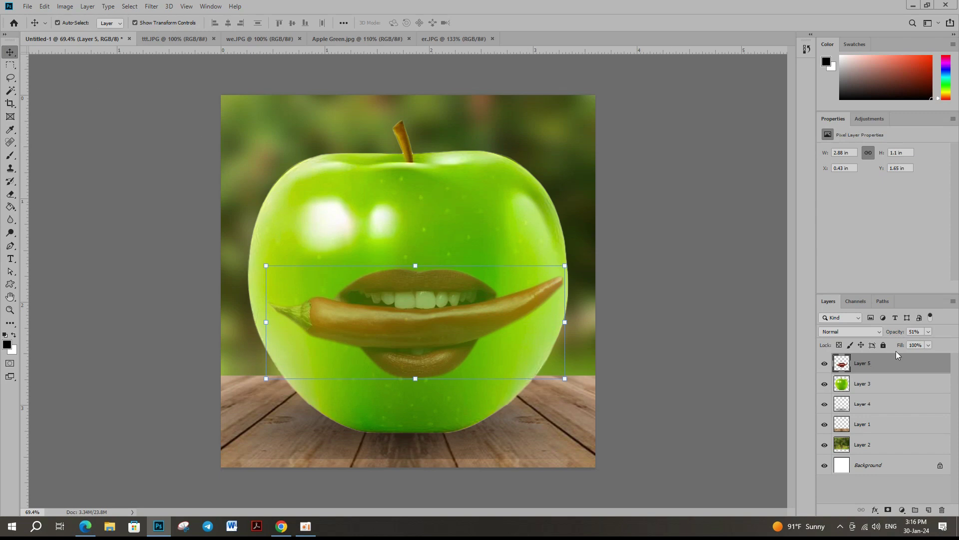
click(927, 333)
drag(937, 344, 950, 343)
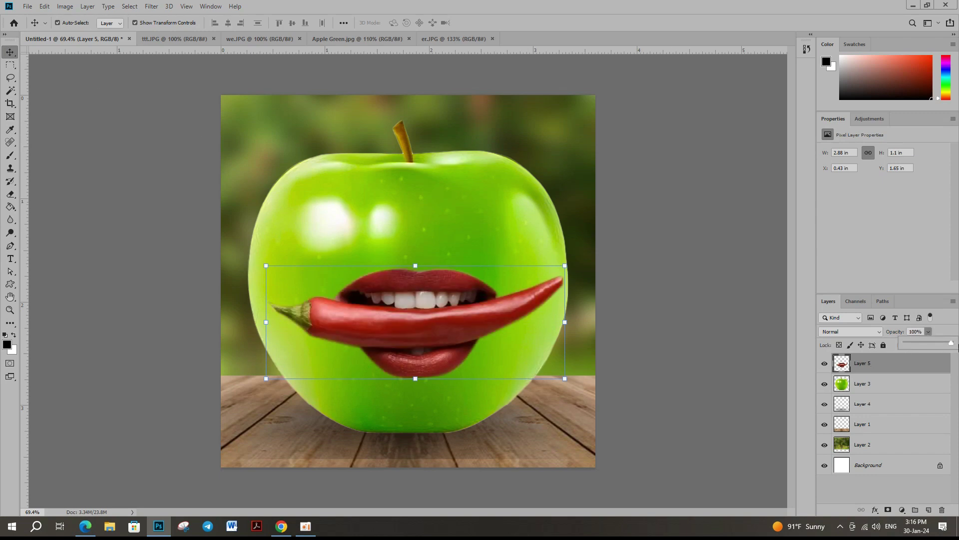
Stretch the mouth-and-chili layer to about 107.5% width and 132.5% height so the chili spans the apple, and deselect it
scroll(394, 274, up, 1)
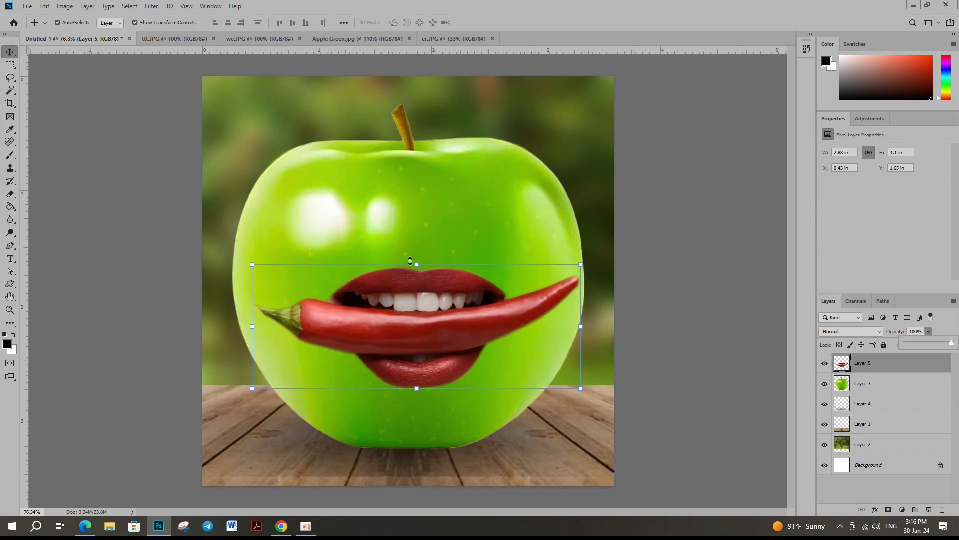
drag(410, 261, 411, 243)
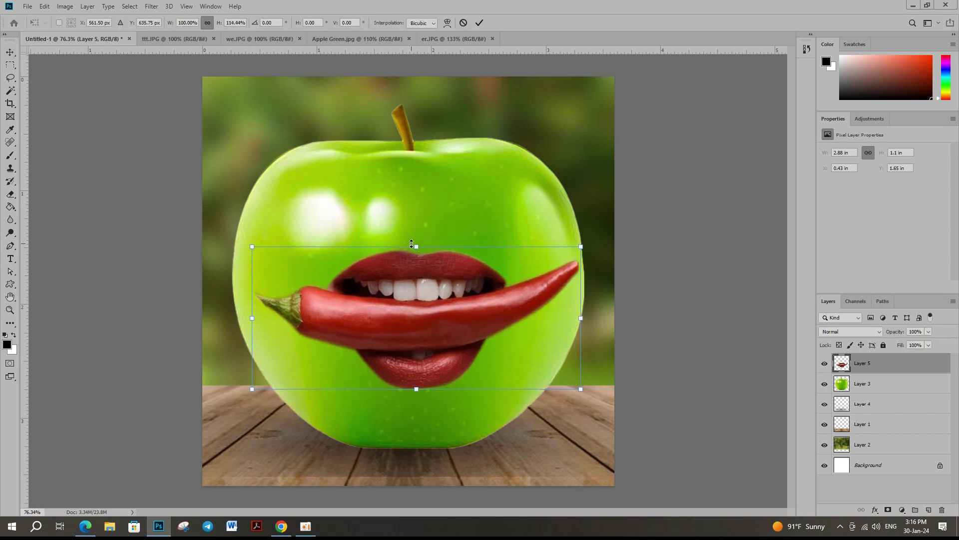
drag(414, 389, 415, 394)
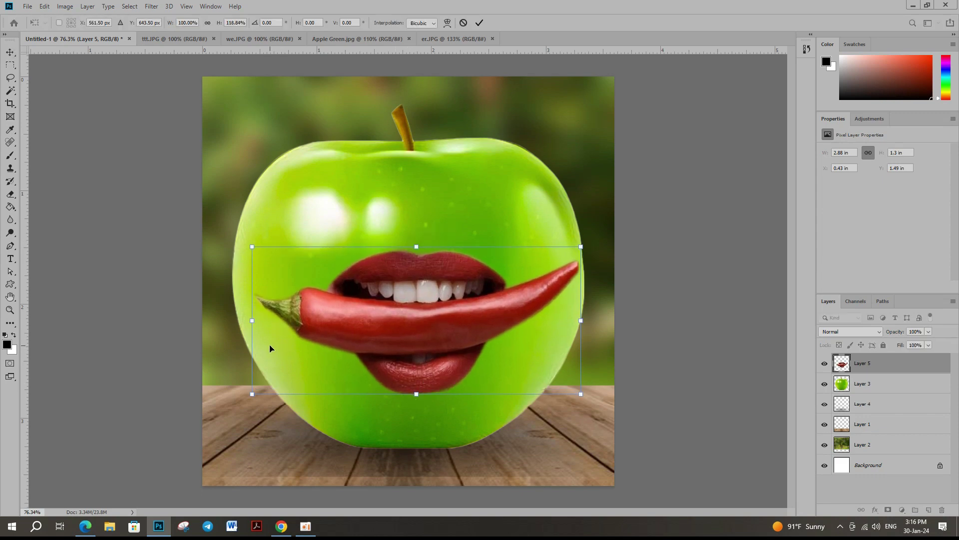
drag(250, 321, 232, 321)
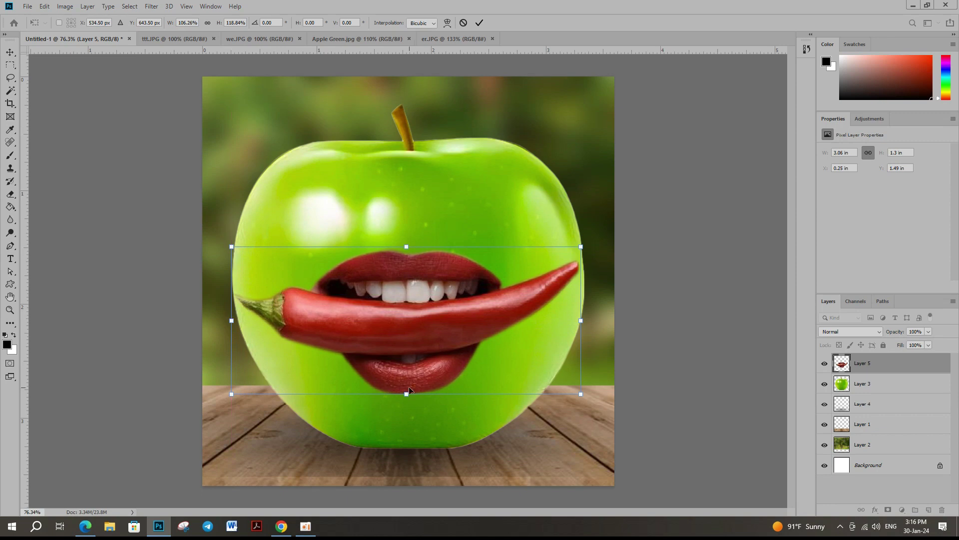
drag(404, 399, 406, 406)
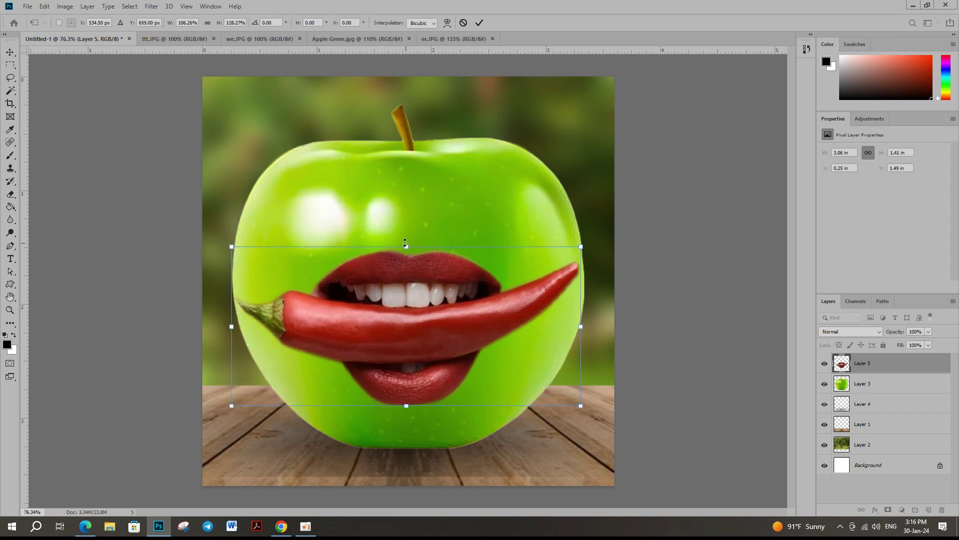
mouse_move(406, 243)
mouse_down()
mouse_move(406, 229)
mouse_move(406, 241)
mouse_up()
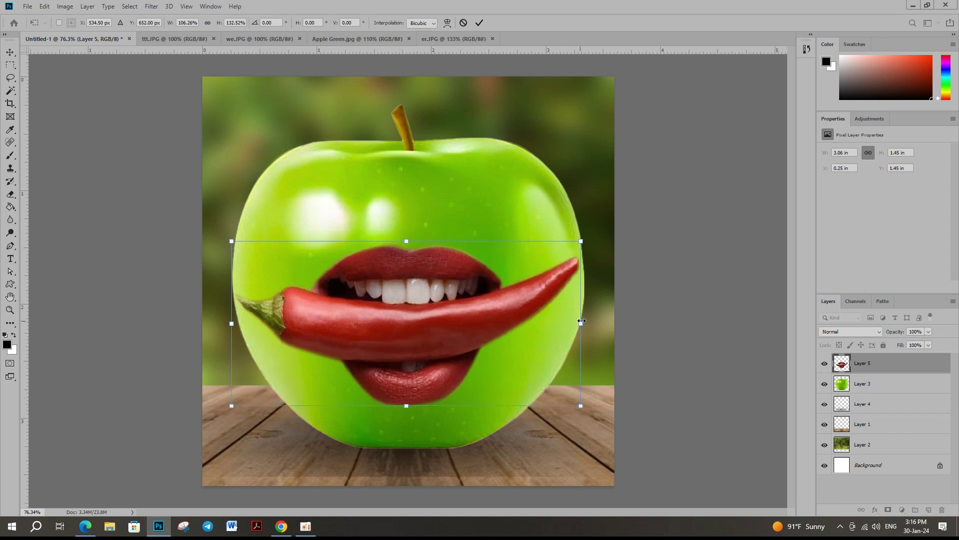
drag(582, 321, 585, 315)
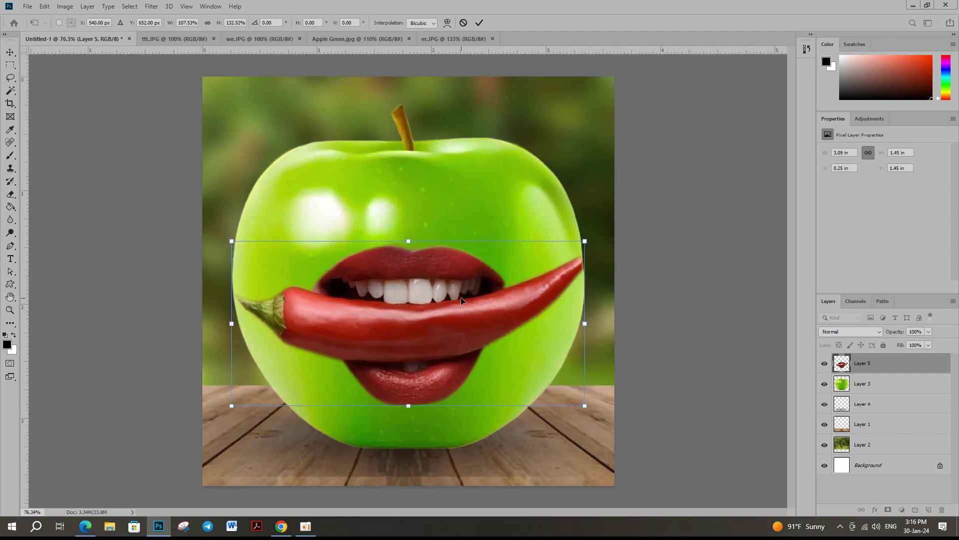
scroll(461, 300, down, 1)
key(Return)
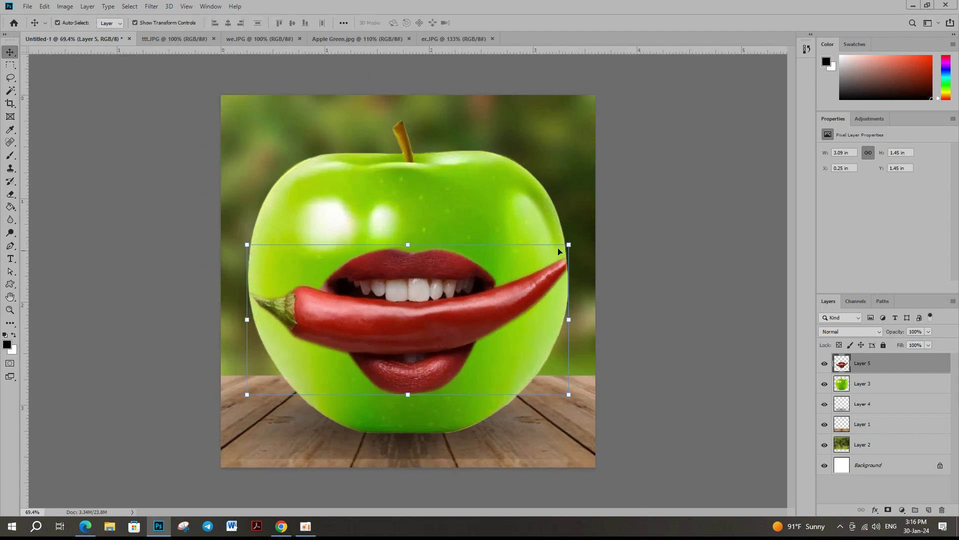
click(615, 240)
Apply the Camera Raw Filter to the mouth-and-chili layer with Vibrance +28 and Saturation +15, and deselect the layer
scroll(494, 268, down, 3)
scroll(449, 290, up, 5)
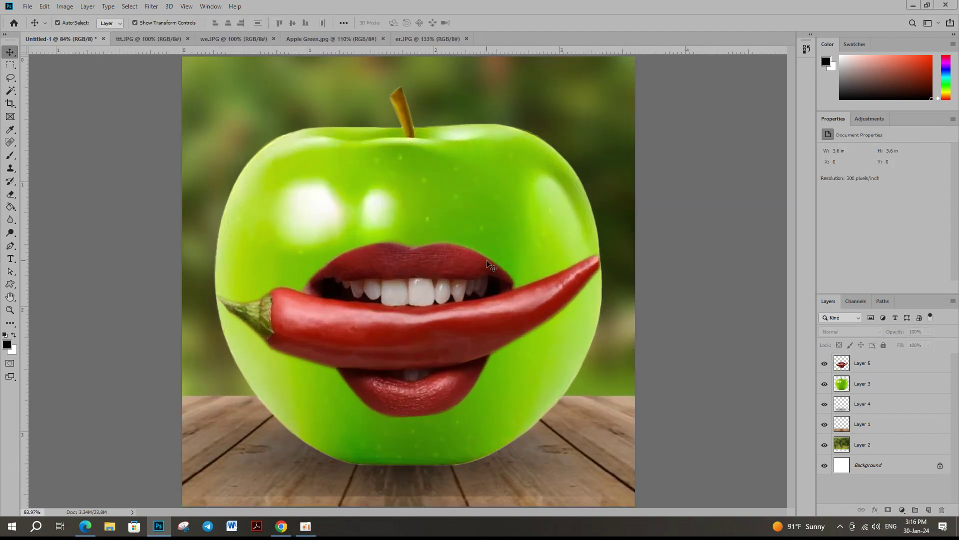
click(446, 295)
click(152, 6)
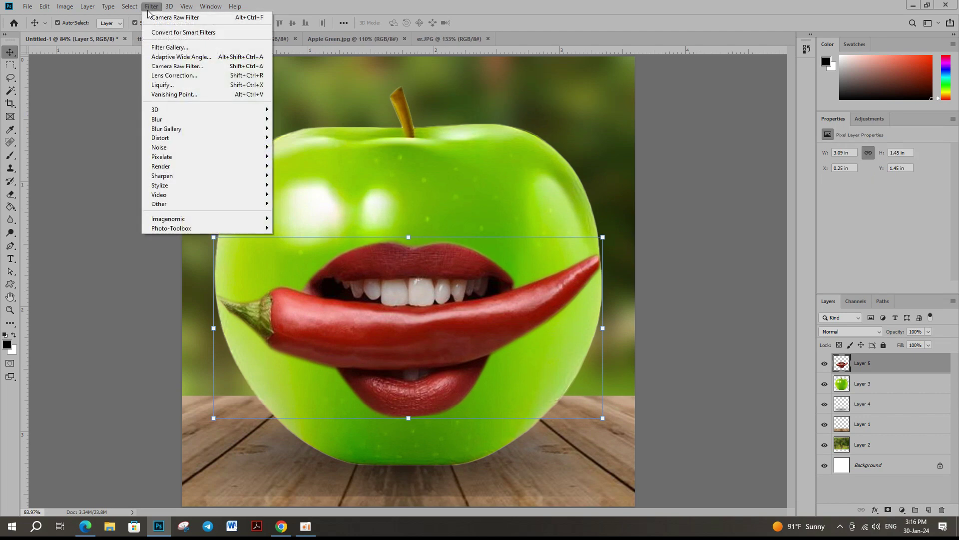
click(172, 66)
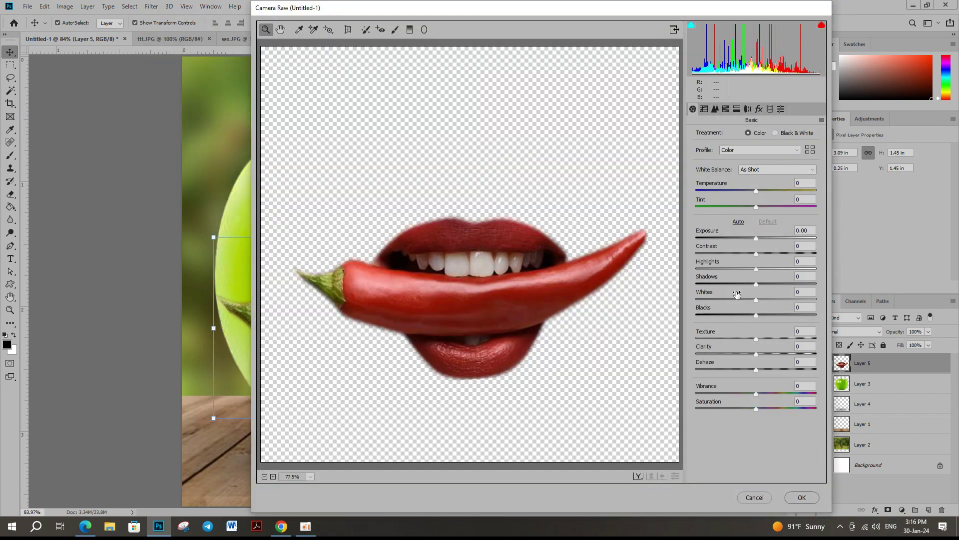
mouse_move(756, 394)
mouse_down()
mouse_move(773, 393)
mouse_move(767, 408)
mouse_up()
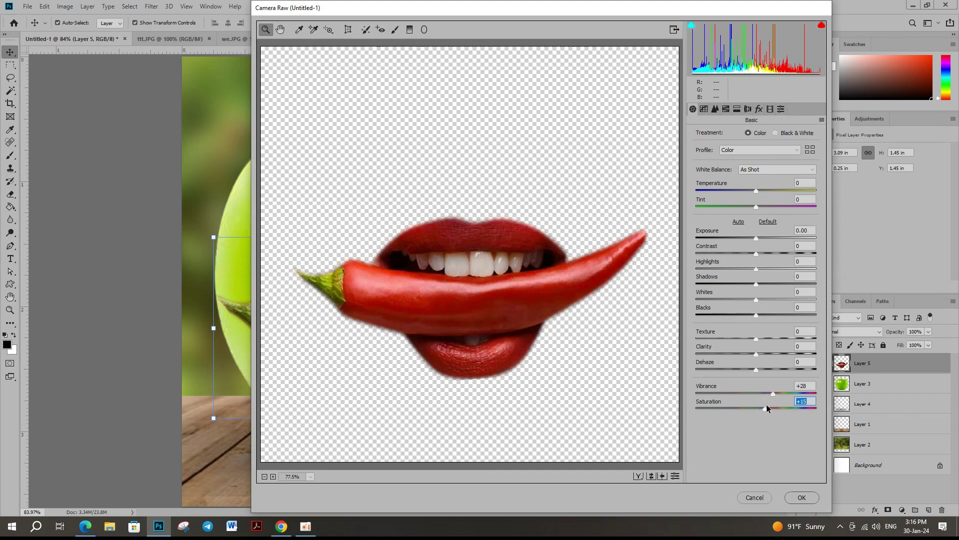
click(802, 497)
scroll(483, 257, down, 2)
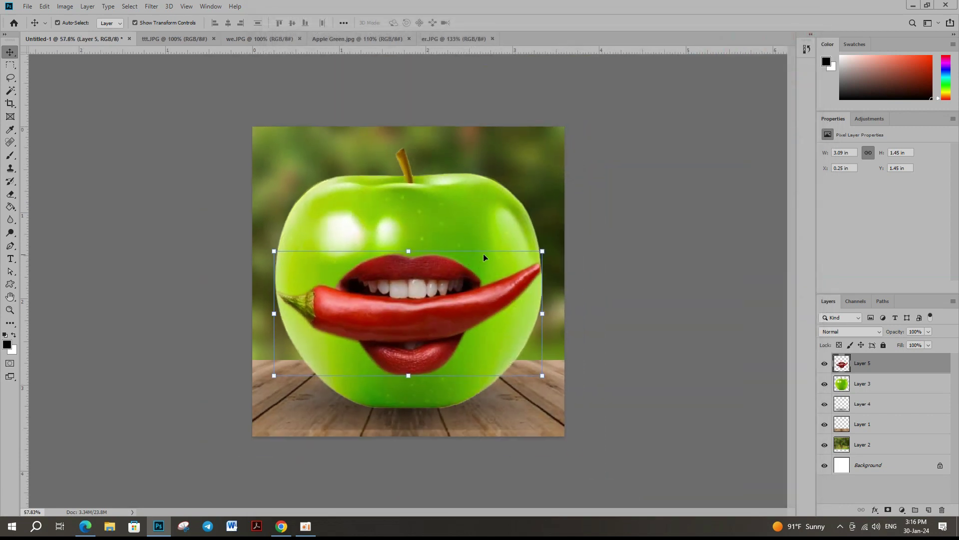
click(662, 250)
scroll(504, 262, up, 3)
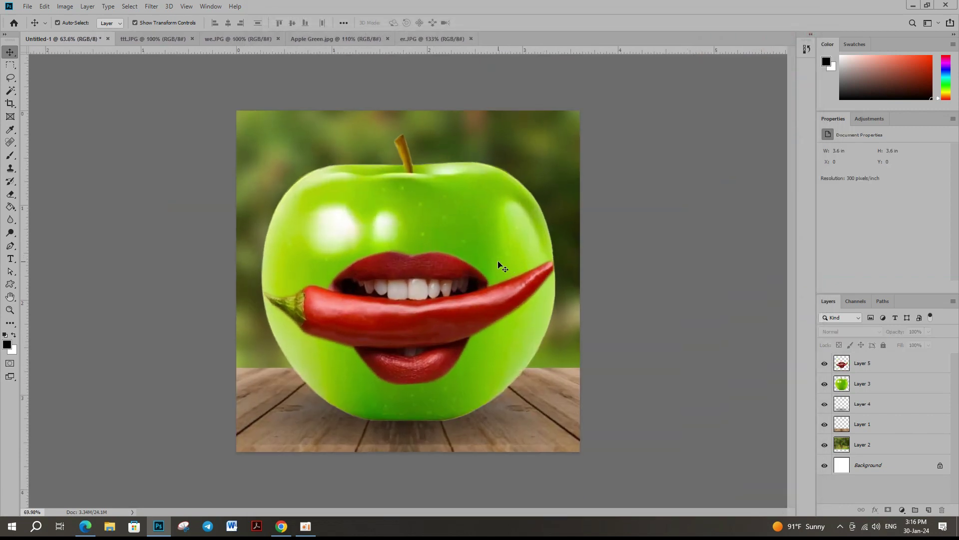
scroll(498, 260, up, 1)
scroll(497, 261, down, 1)
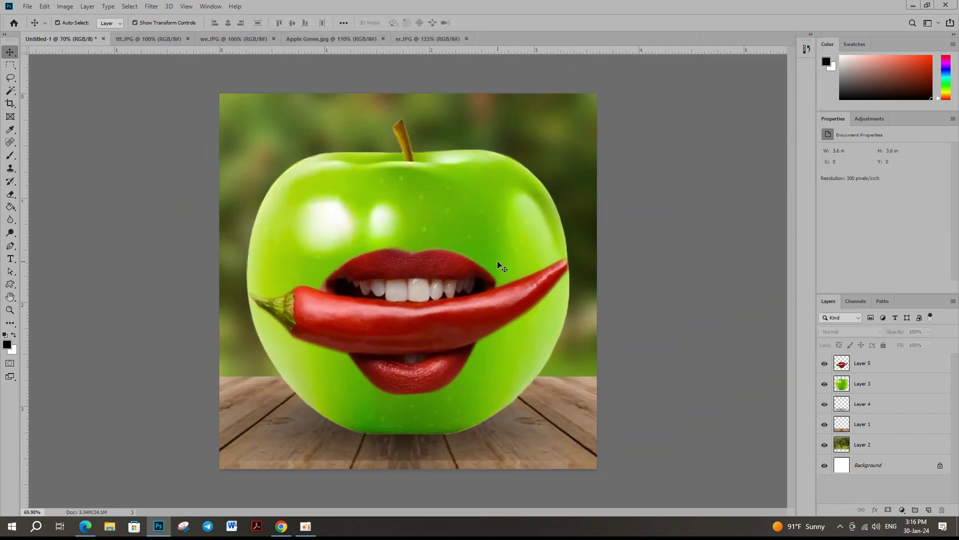
scroll(497, 260, up, 1)
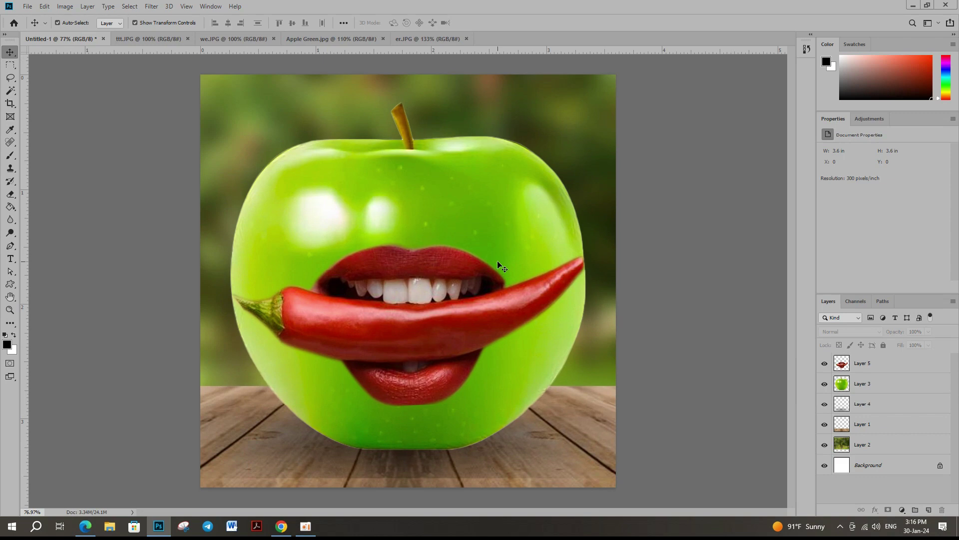
scroll(498, 259, down, 1)
scroll(498, 259, up, 2)
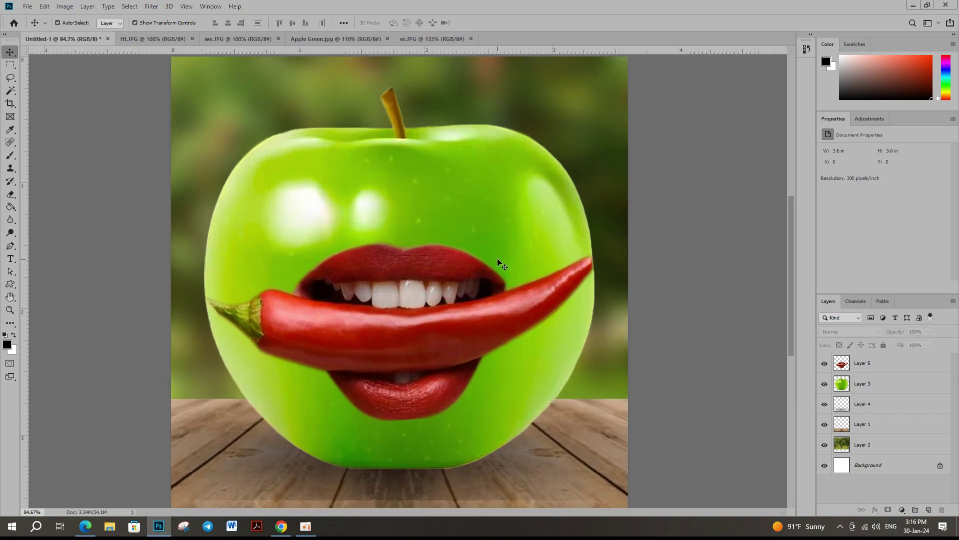
scroll(498, 258, down, 1)
scroll(498, 259, up, 1)
scroll(497, 259, down, 1)
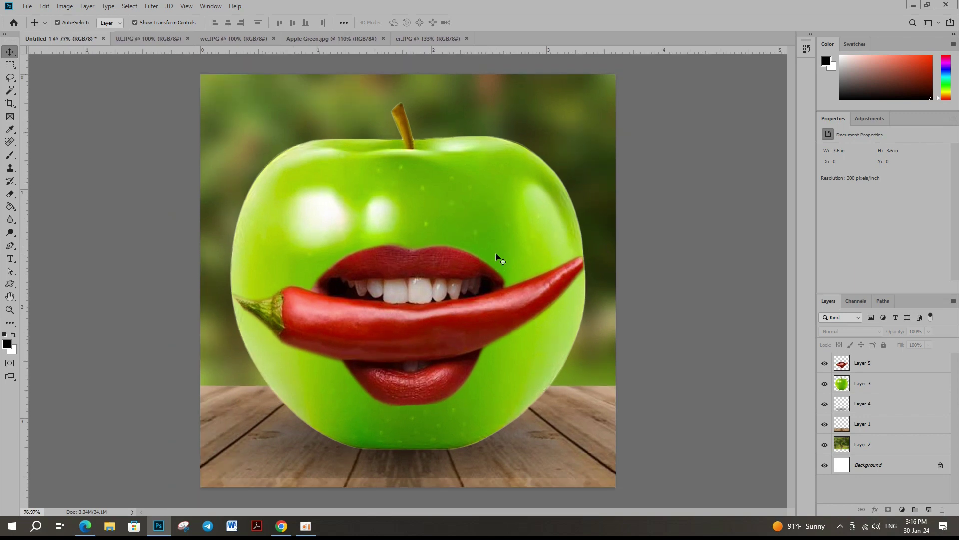
scroll(498, 259, down, 1)
scroll(498, 259, up, 1)
scroll(497, 258, up, 1)
scroll(498, 258, down, 1)
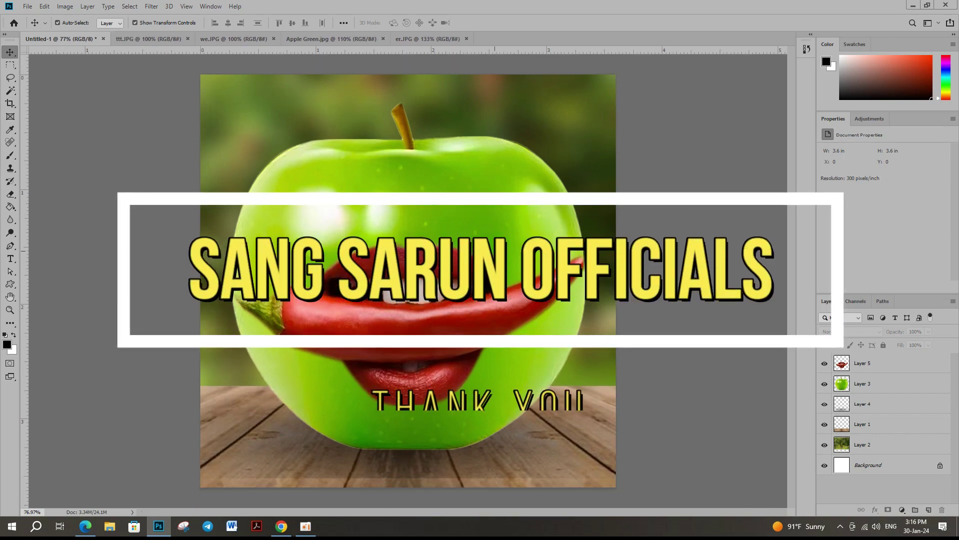
scroll(408, 281, down, 1)
scroll(408, 280, up, 1)
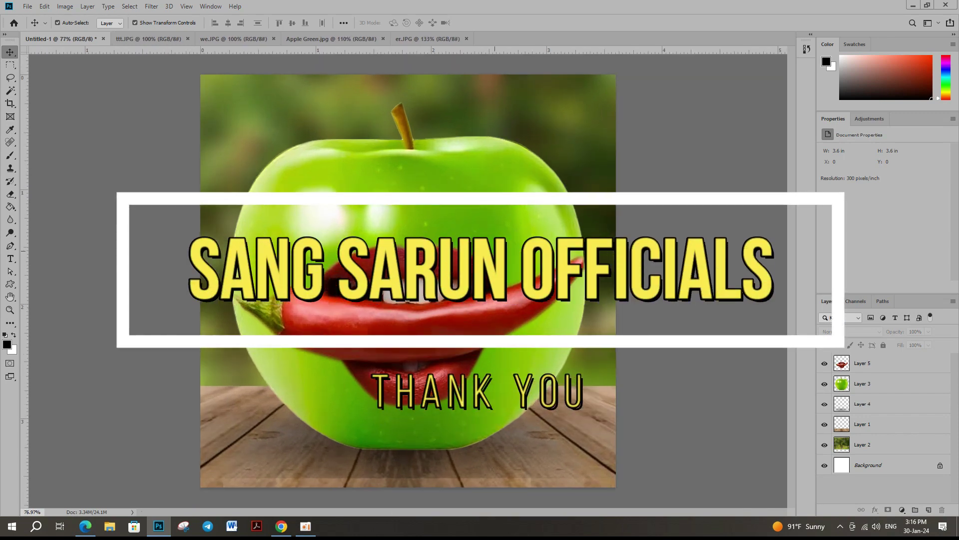